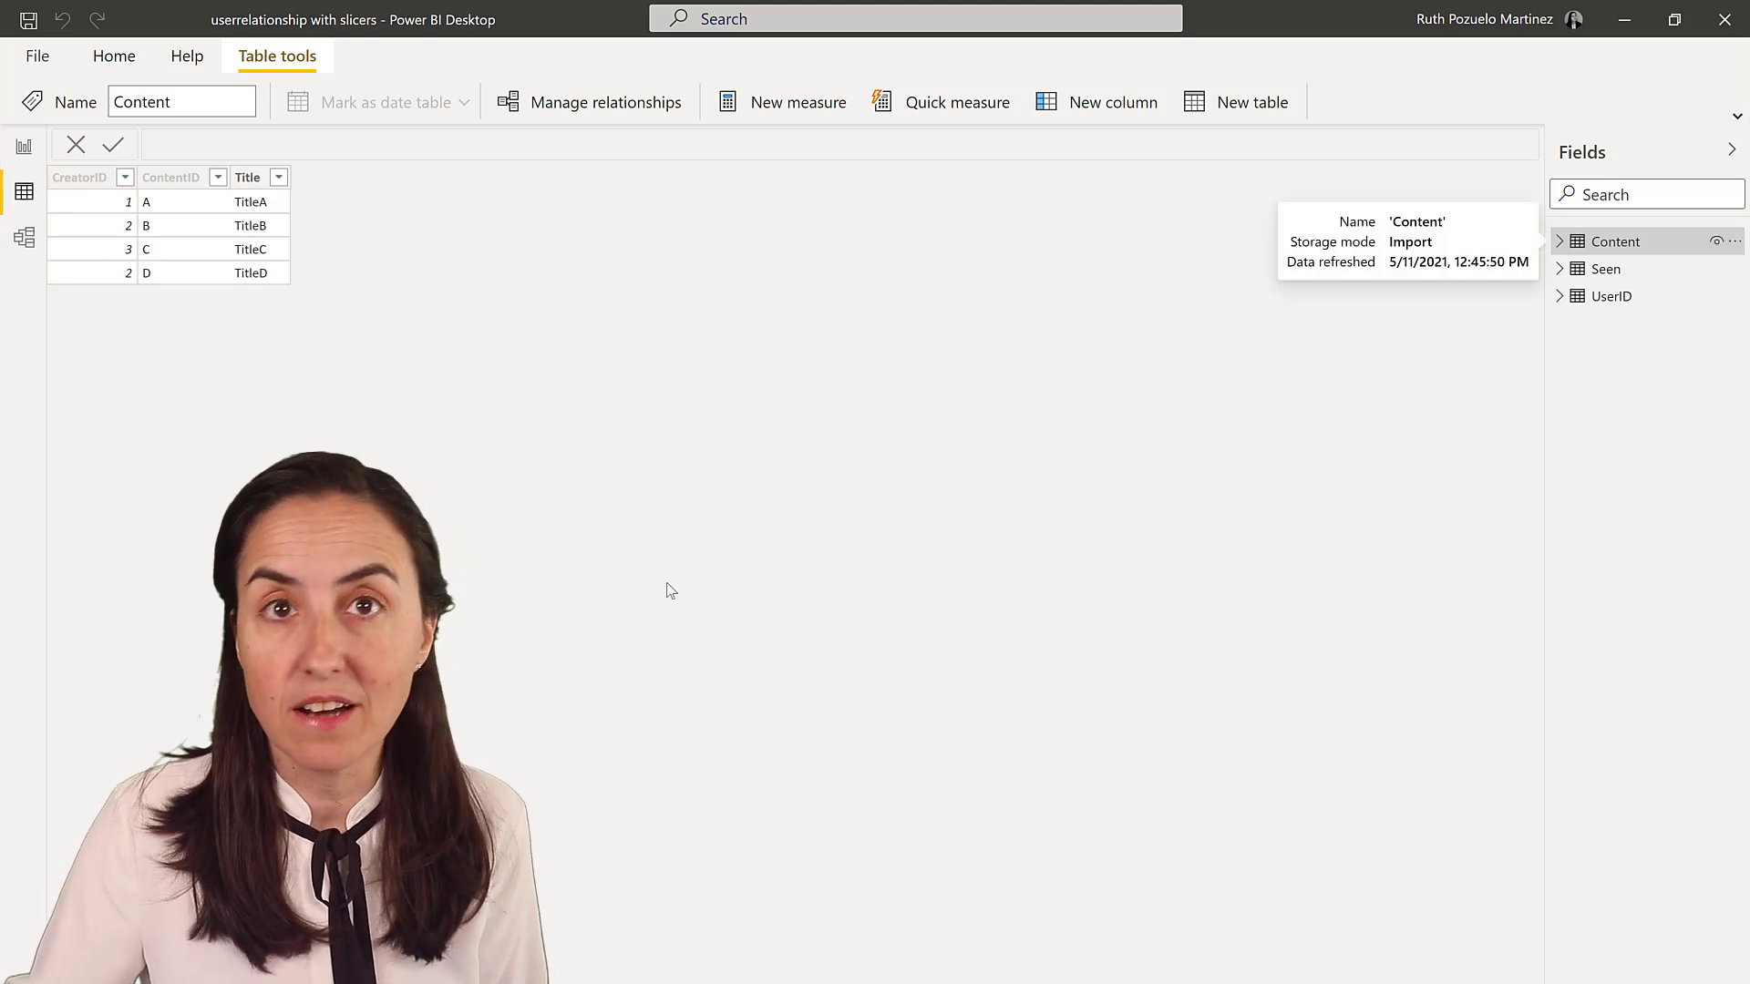
Inspect the Seen table's data and the model's relationships, shifting the UserID and Content tables slightly in the diagram
{"action": "left_click", "coordinate": [1602, 270]}
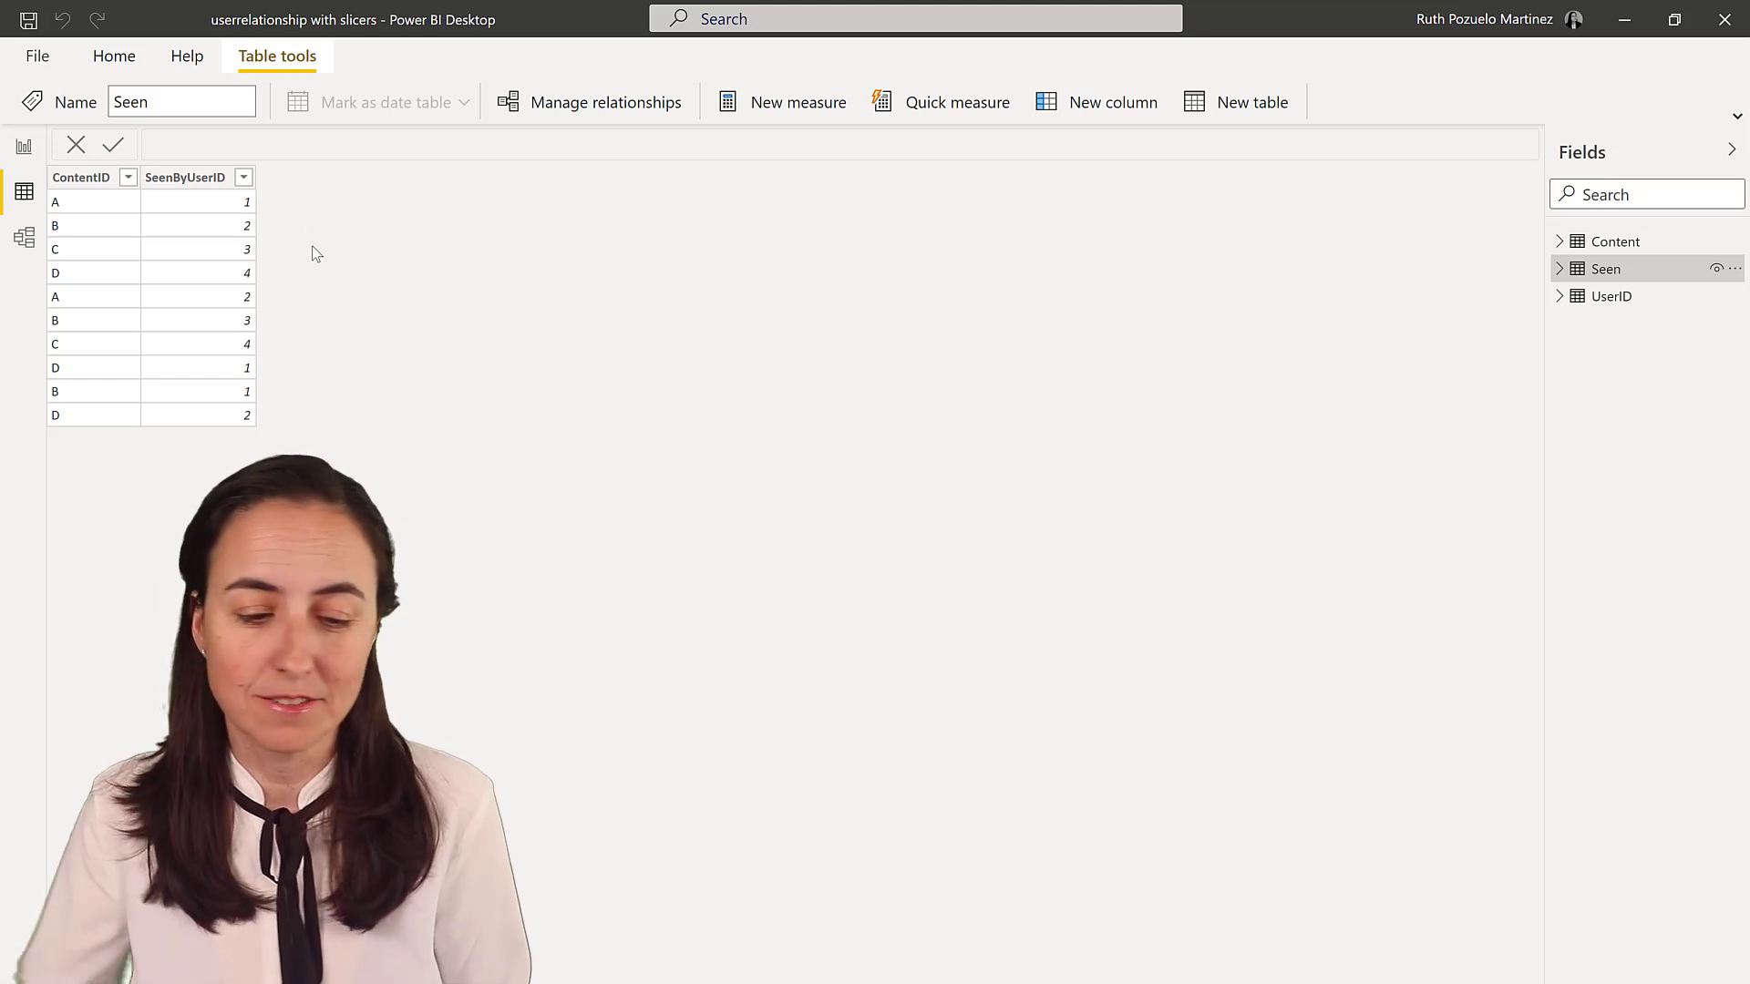
{"action": "left_click", "coordinate": [25, 237]}
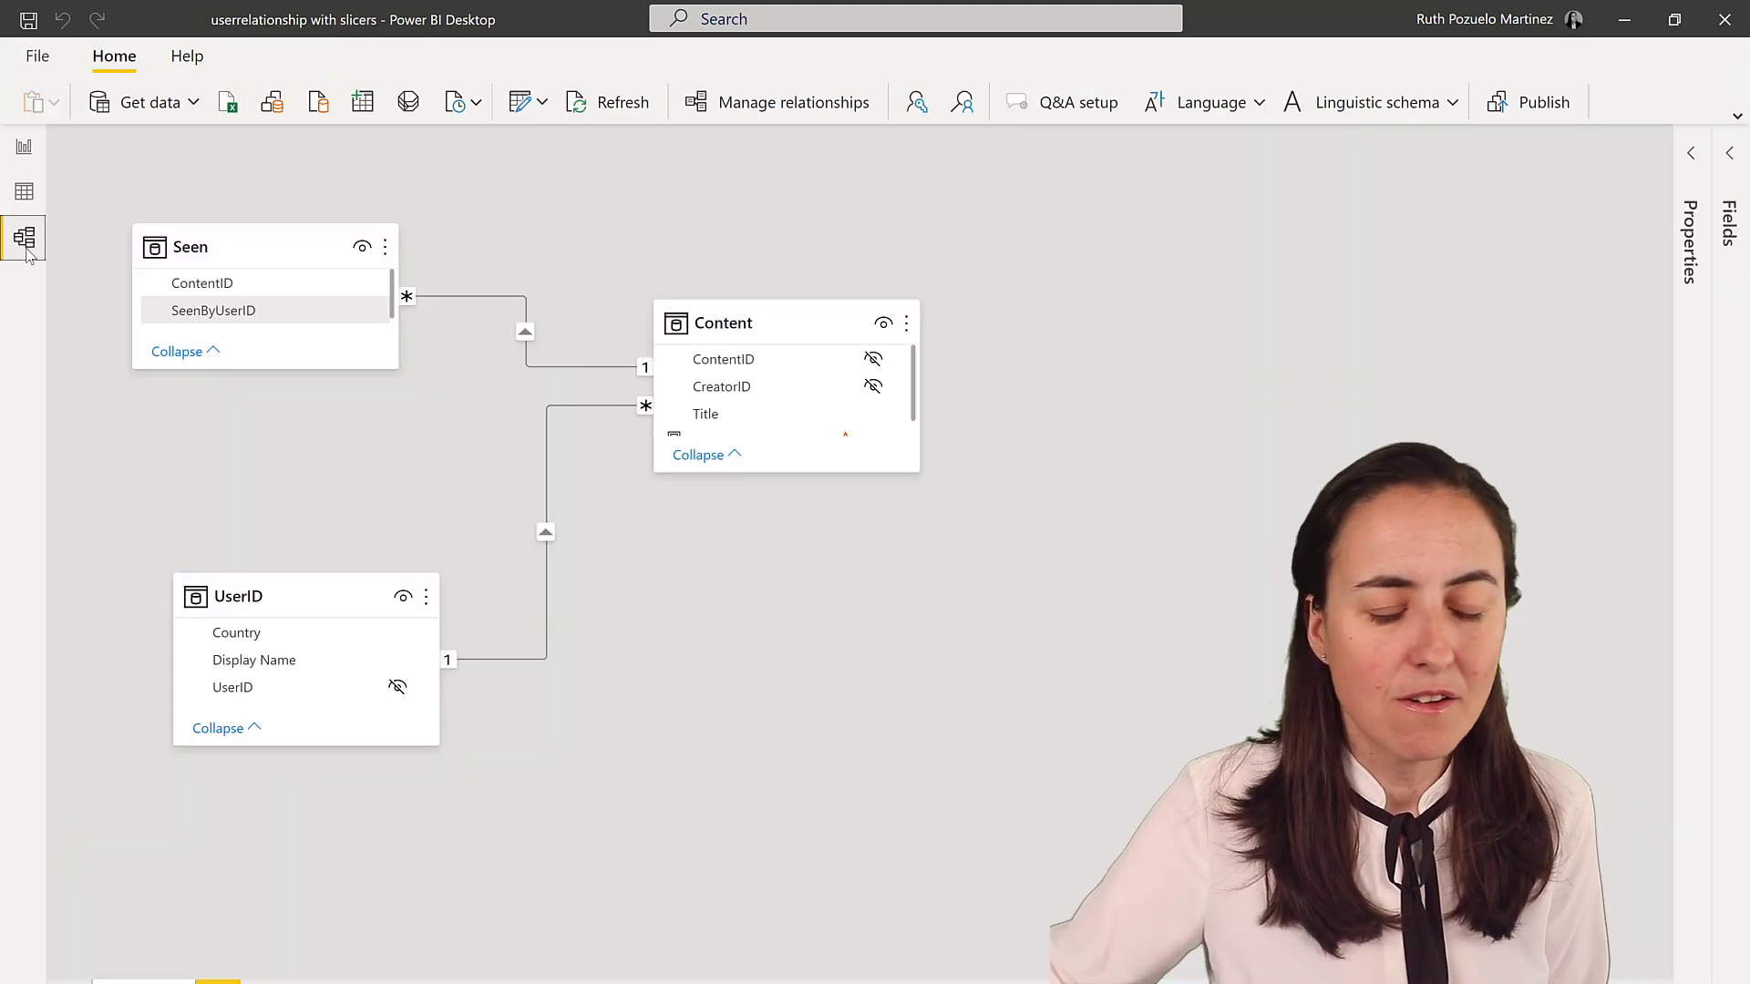
{"action": "left_click_drag", "start_coordinate": [244, 593], "coordinate": [230, 547]}
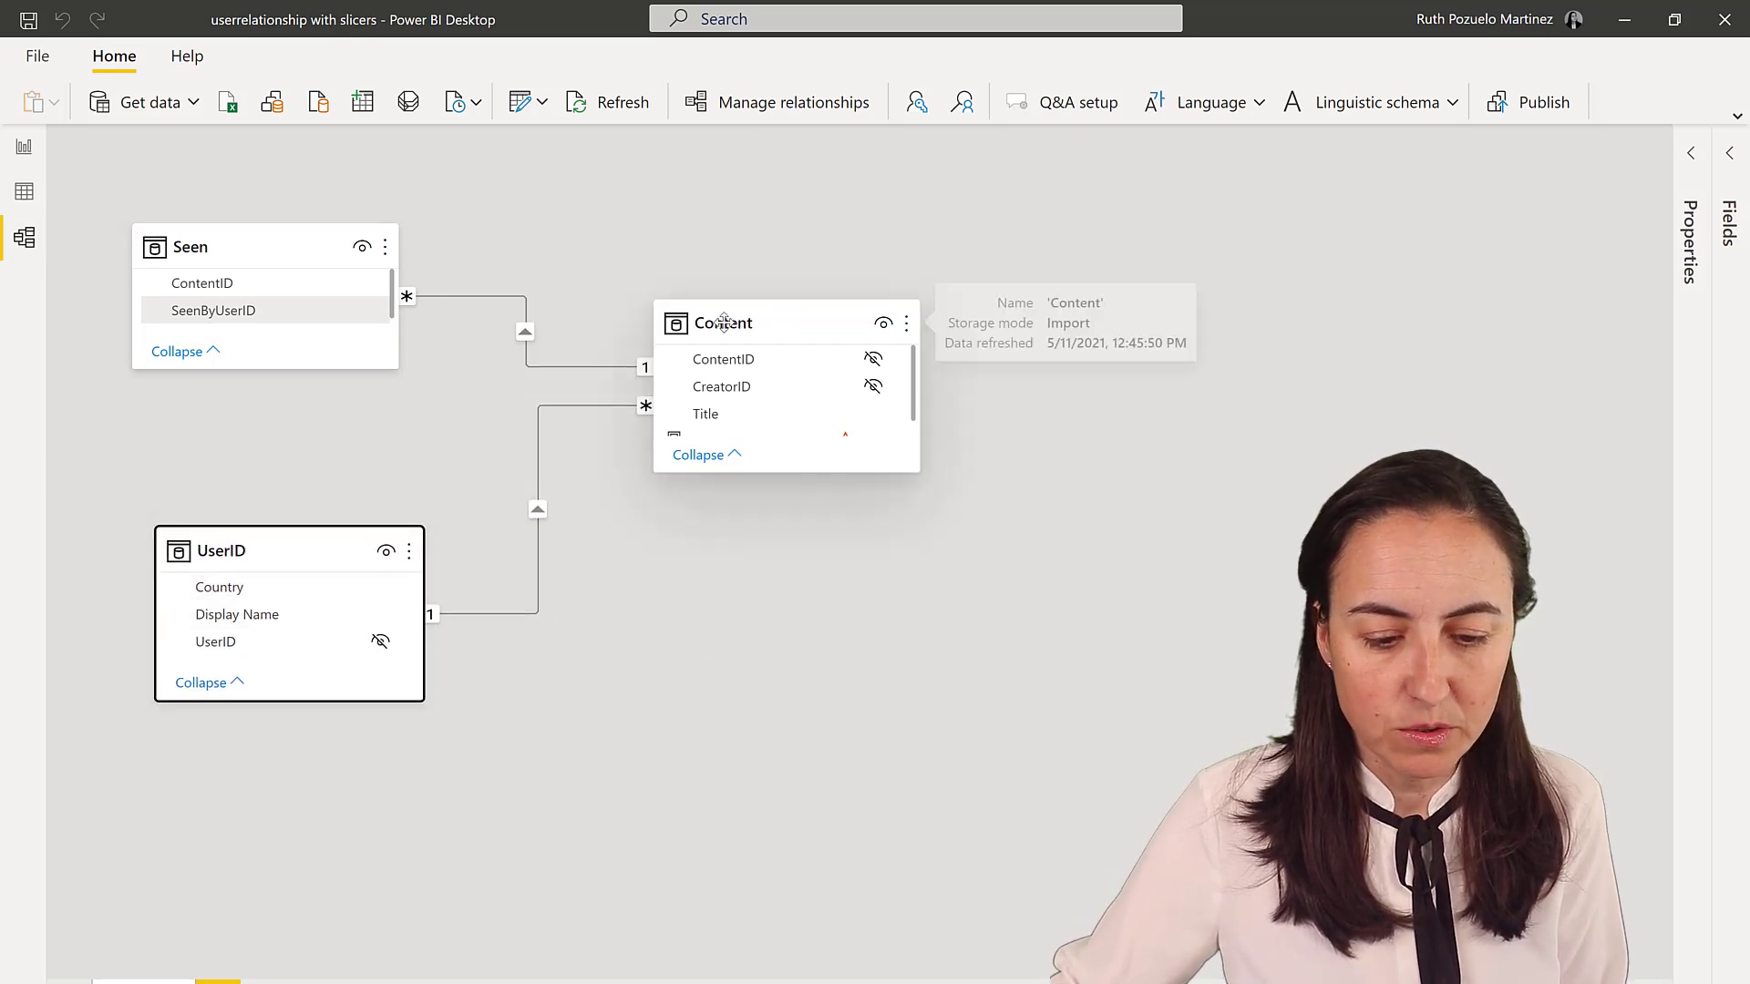
{"action": "left_click", "coordinate": [539, 606]}
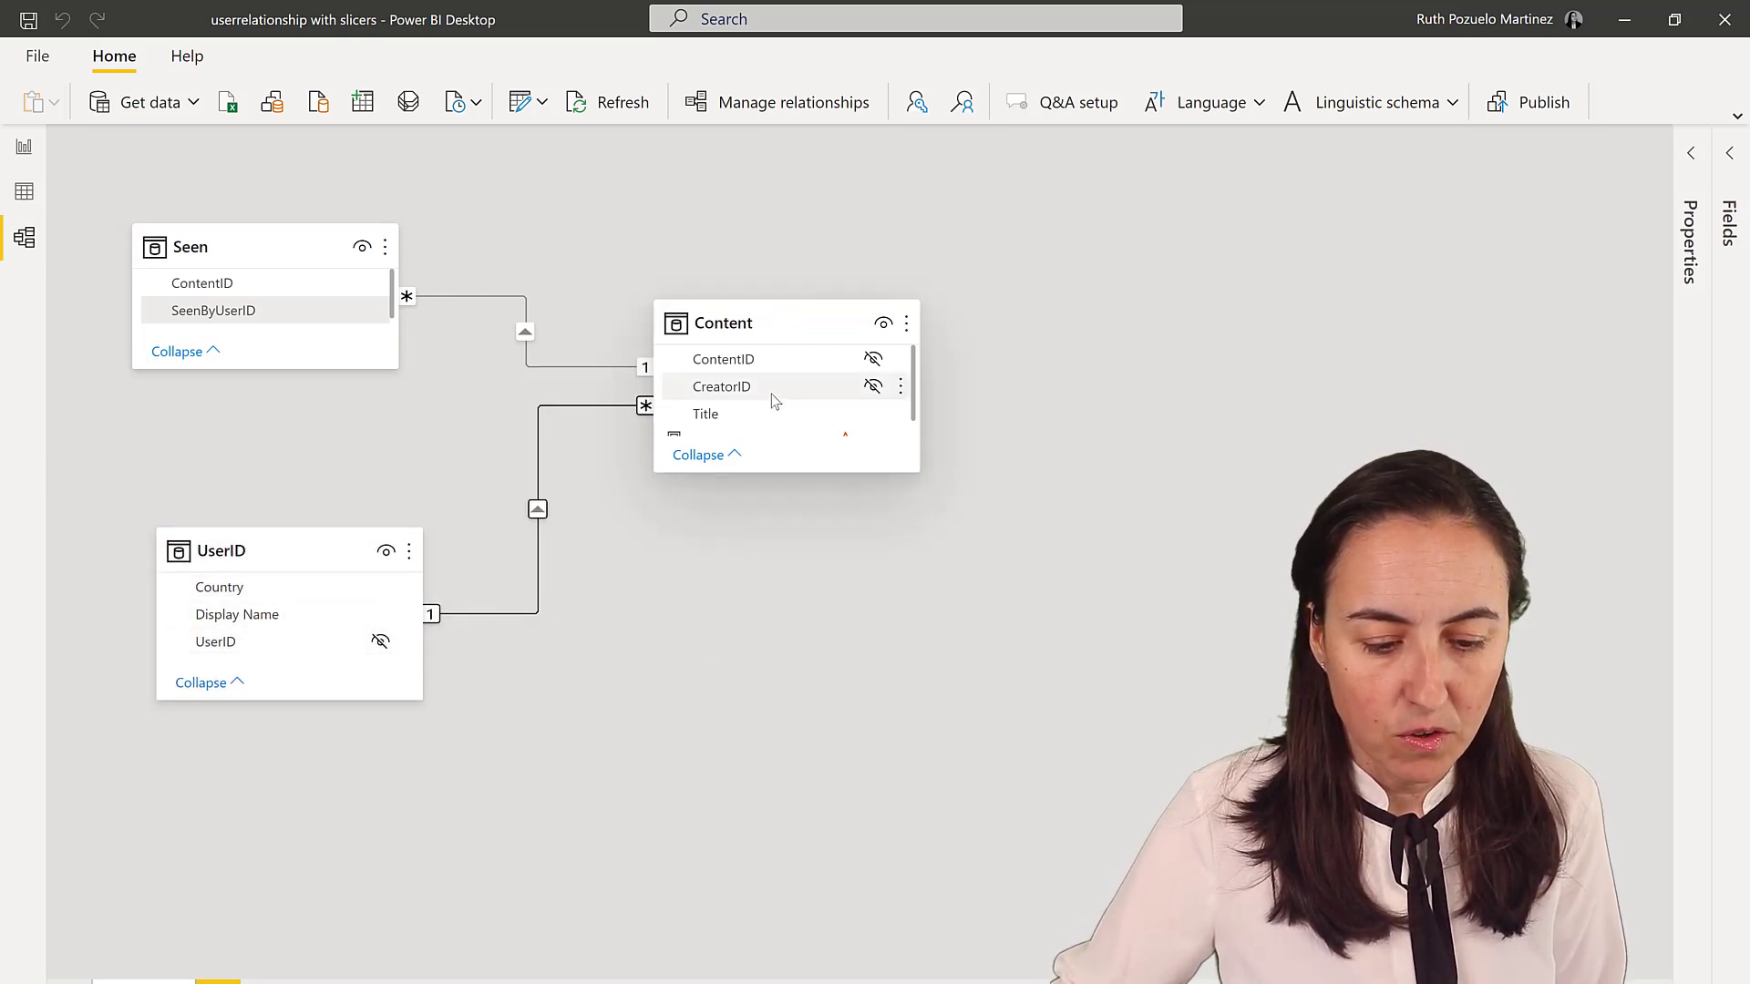
{"action": "mouse_move", "coordinate": [776, 383]}
{"action": "left_mouse_down"}
{"action": "mouse_move", "coordinate": [747, 355]}
{"action": "mouse_move", "coordinate": [757, 394]}
{"action": "left_mouse_up"}
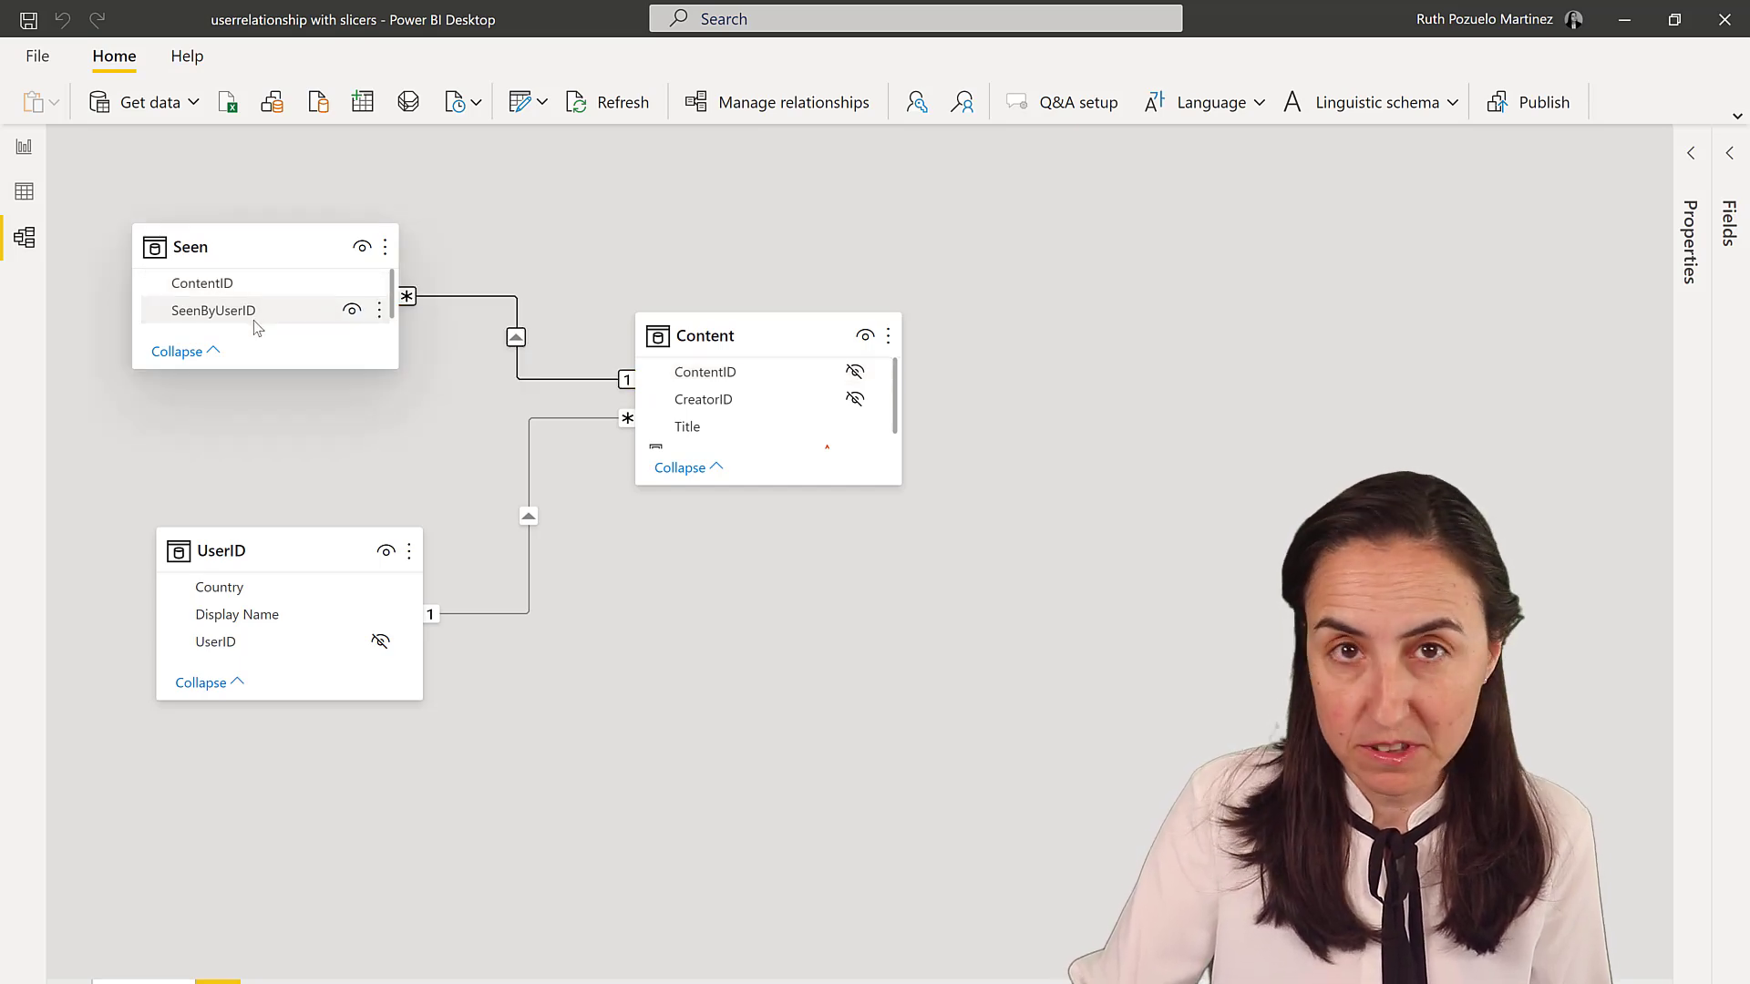
Move the Title-only table visual further down on the report page
{"action": "left_click", "coordinate": [42, 149]}
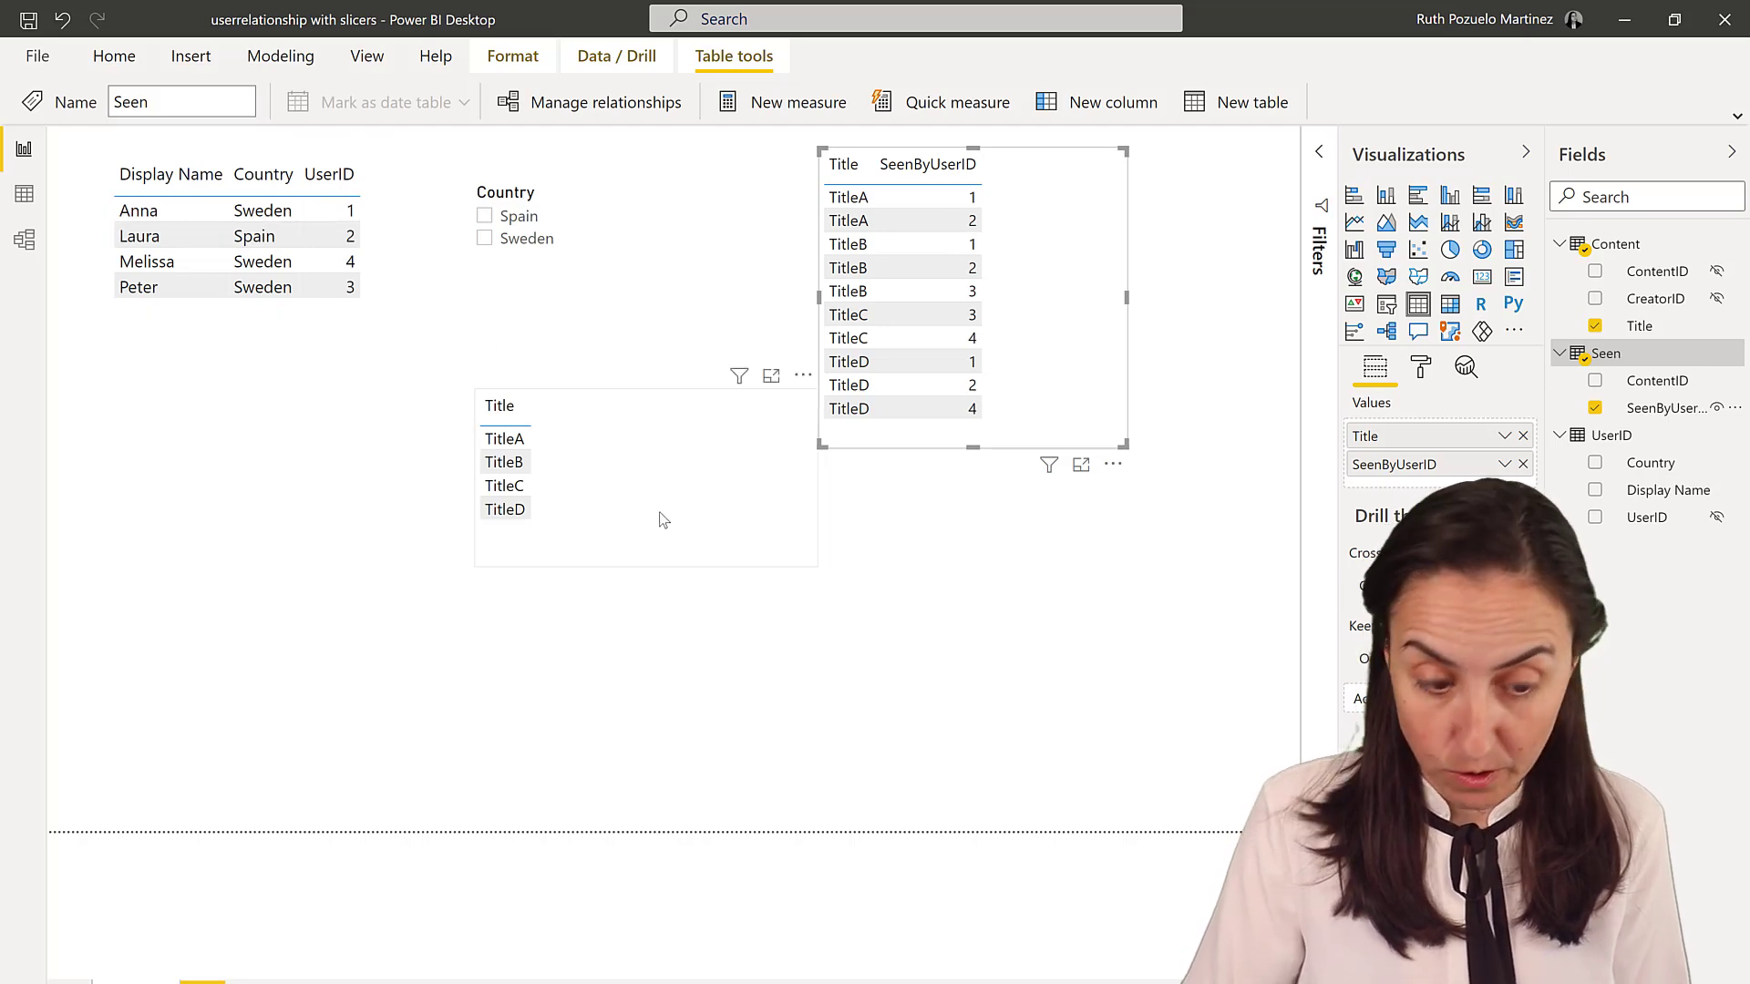
{"action": "left_click_drag", "start_coordinate": [663, 512], "coordinate": [652, 625]}
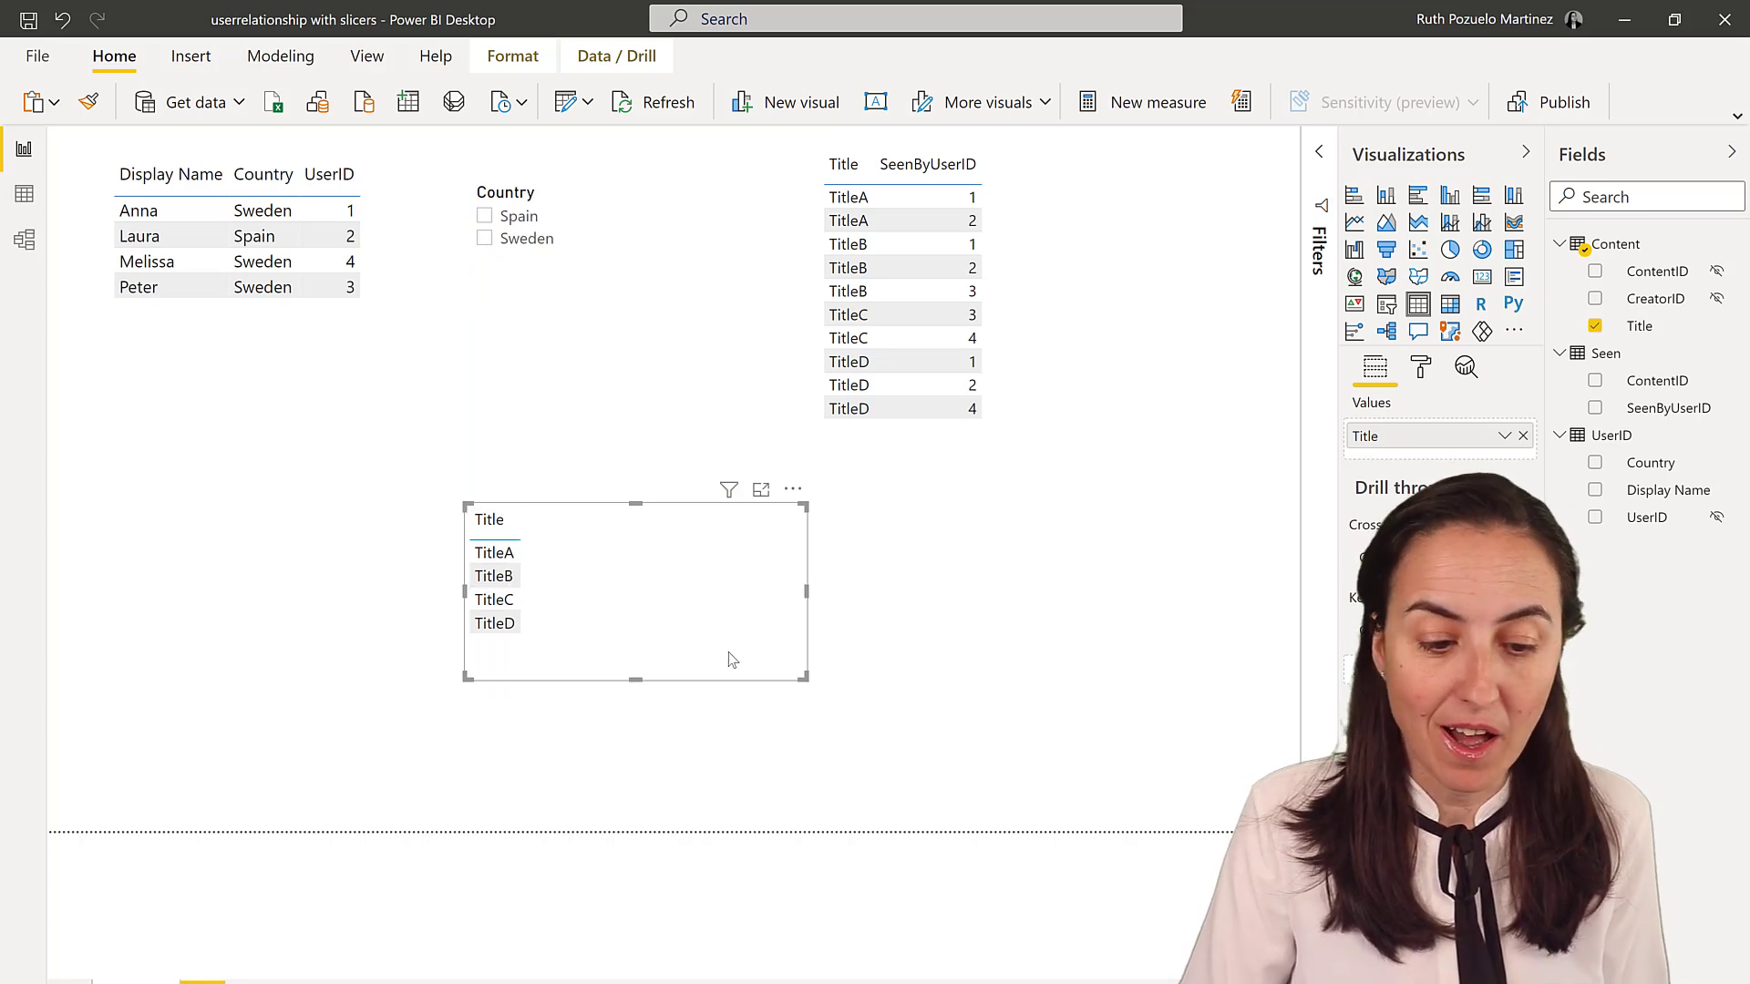
Create a measure in the Seen table named # views with the formula COUNTA(Seen[SeenByUserID])
{"action": "right_click", "coordinate": [1627, 356]}
{"action": "left_click", "coordinate": [1541, 374]}
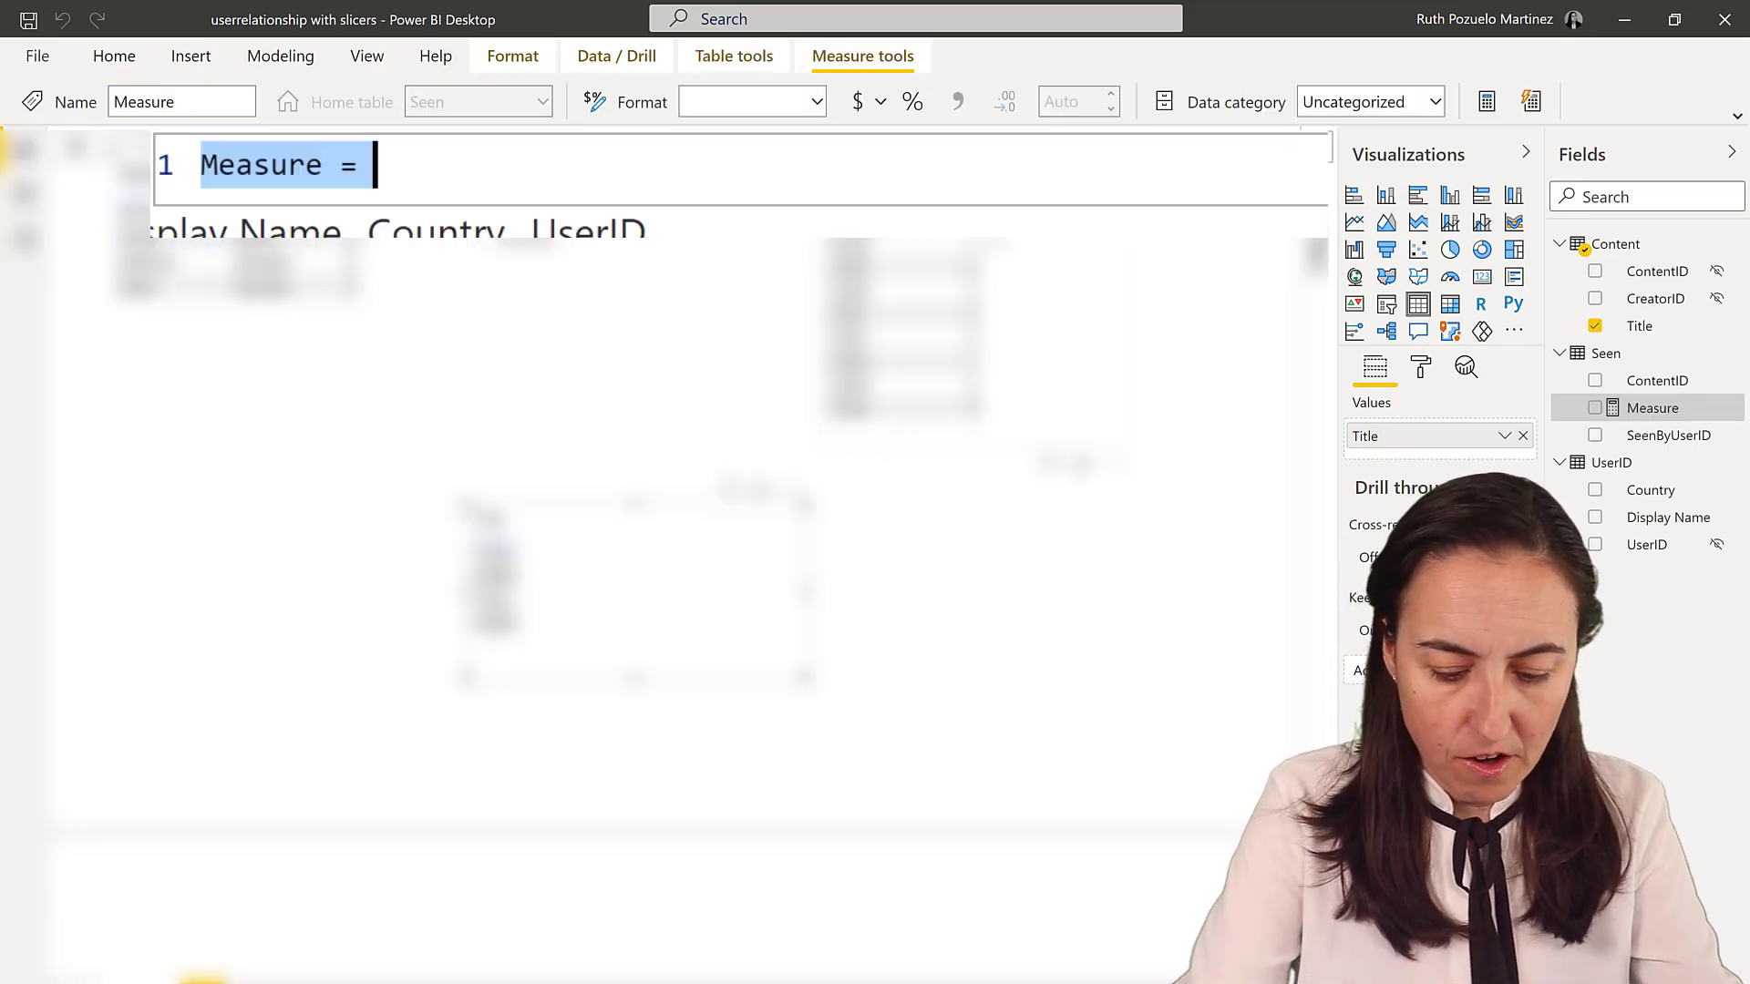
{"action": "type", "text": "Se"}
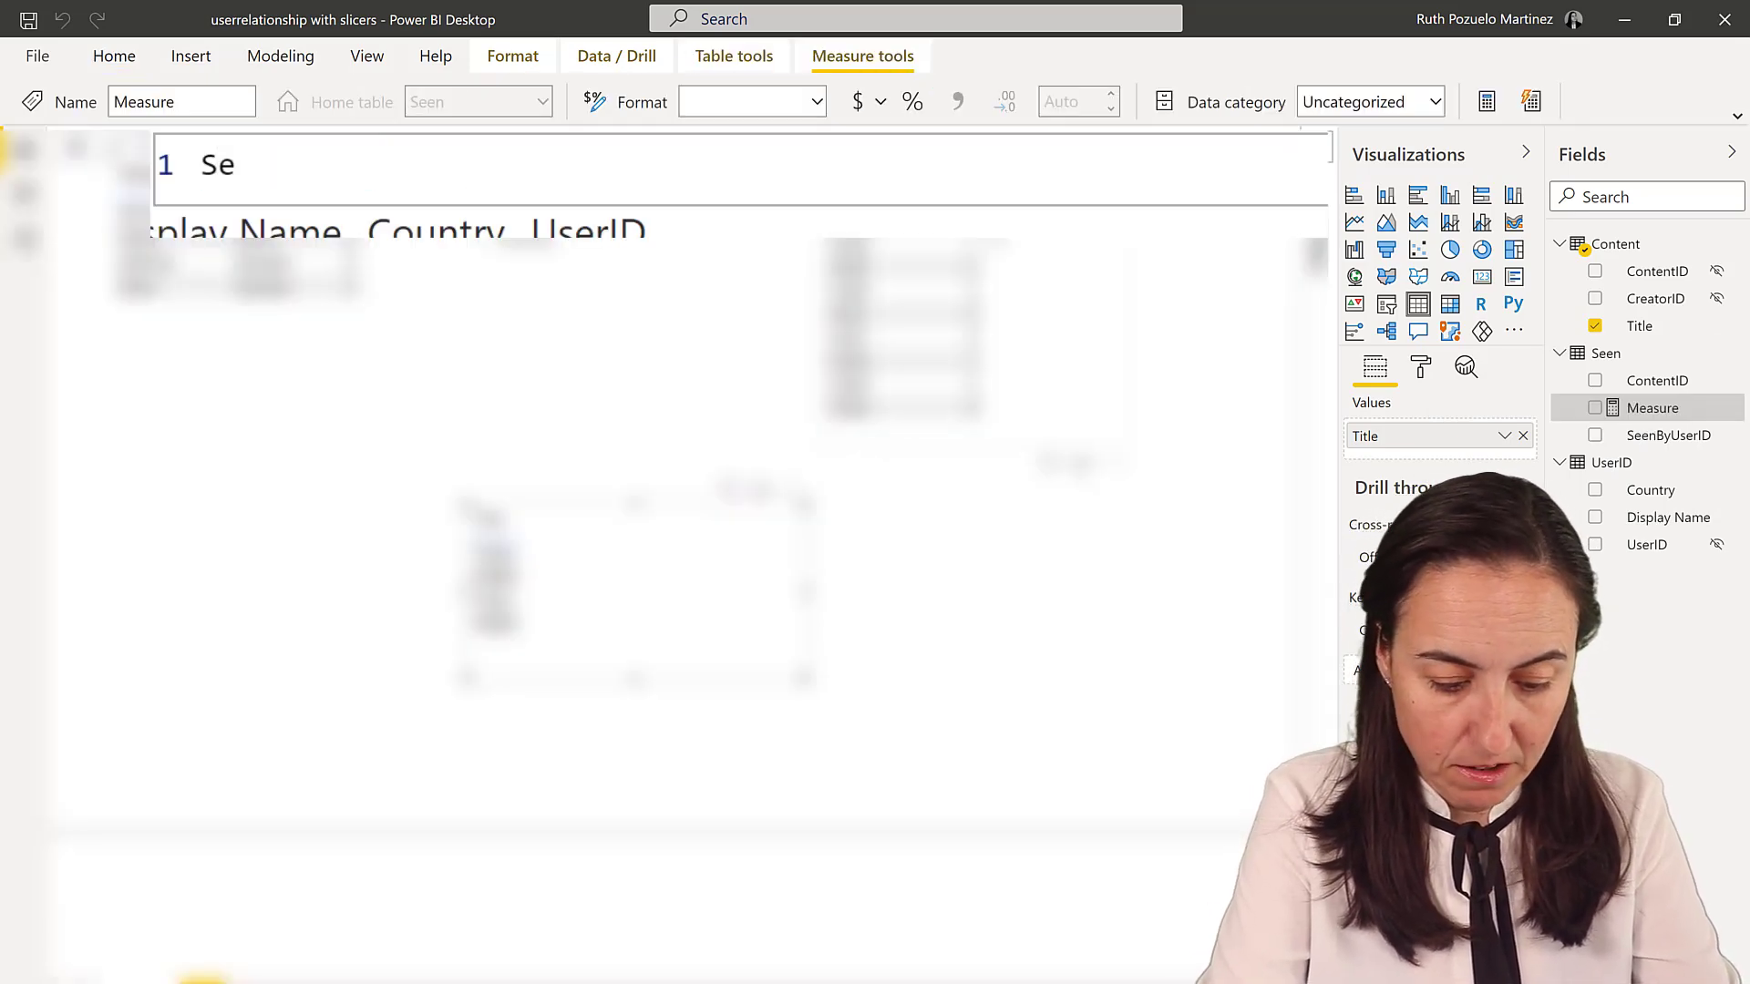
{"action": "key", "text": "BackSpace"}
{"action": "key", "text": "BackSpace"}
{"action": "type", "text": "# views ="}
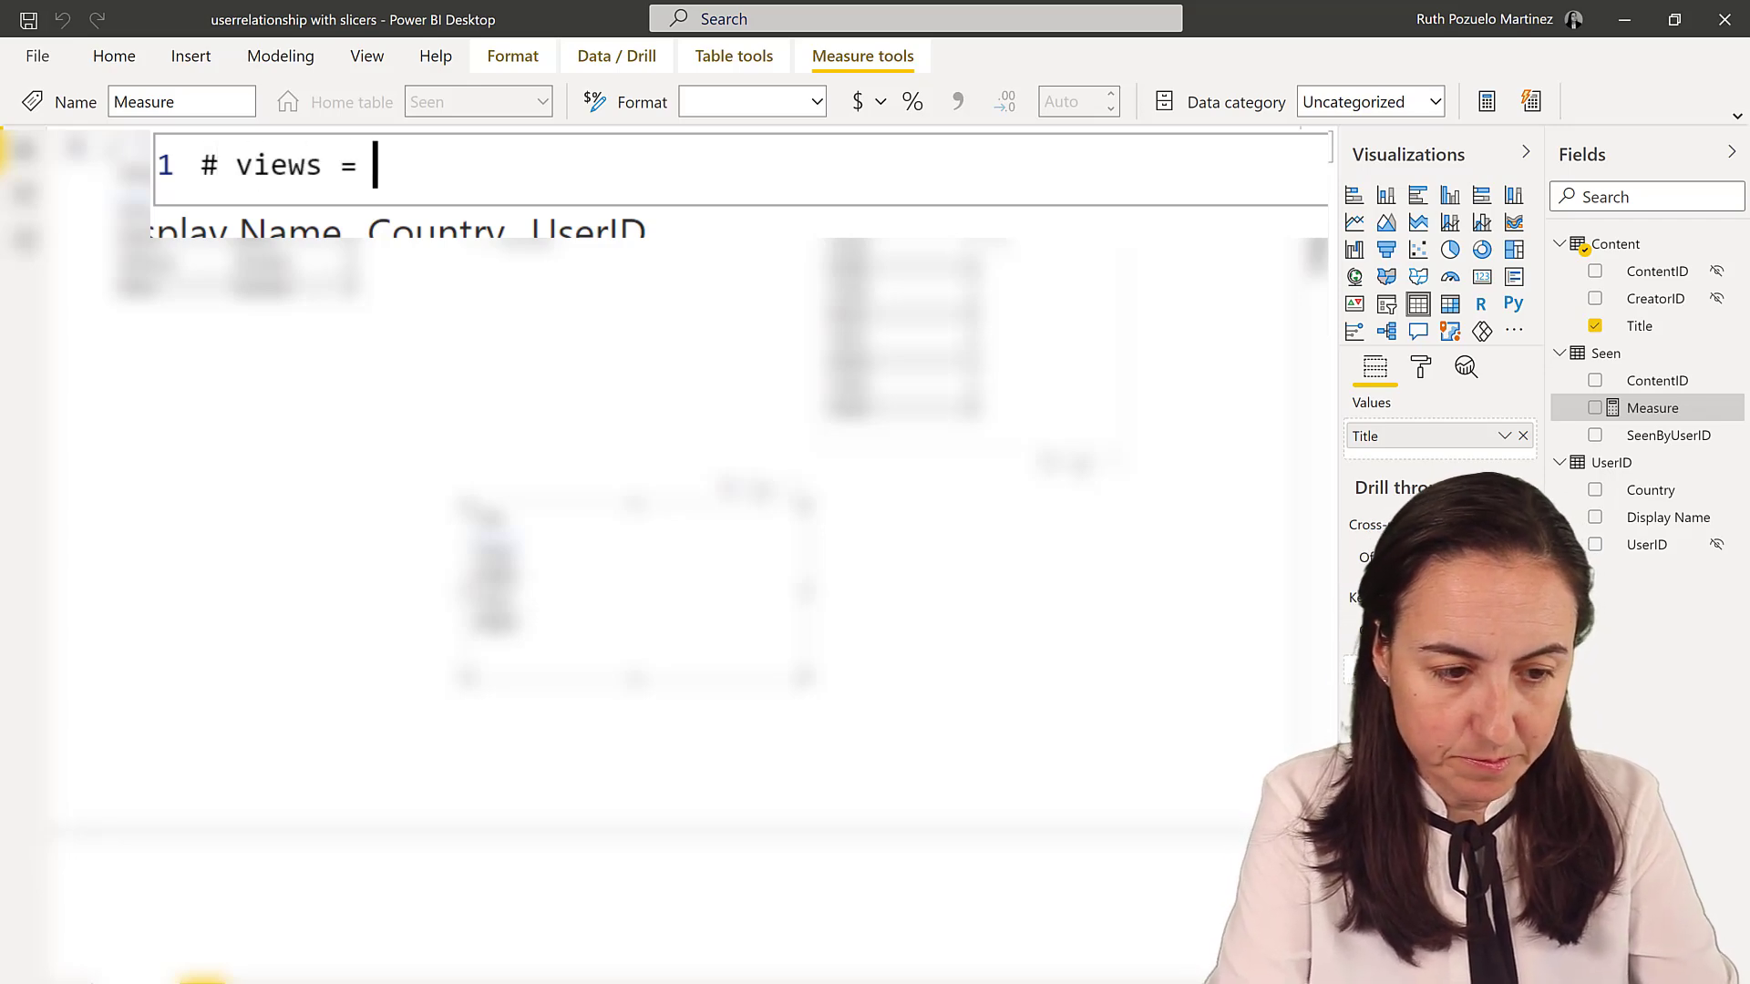
{"action": "key", "text": "shift+Return"}
{"action": "type", "text": "counta(use"}
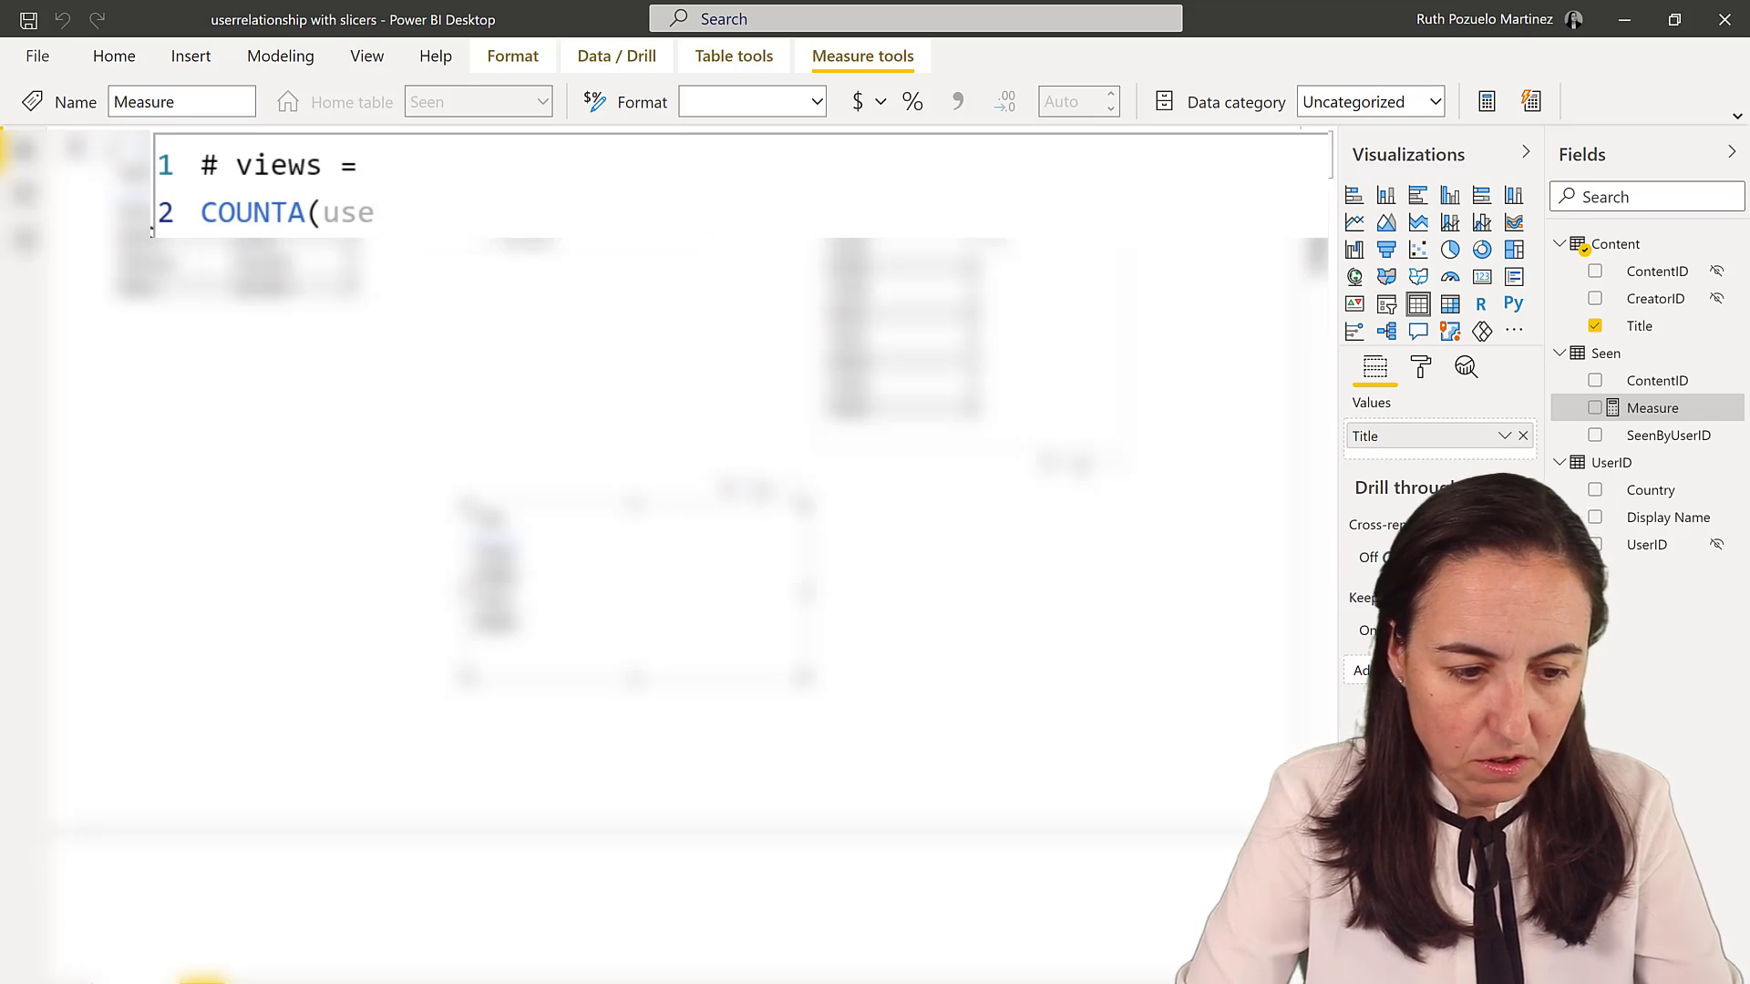
{"action": "key", "text": "Tab"}
{"action": "type", "text": ")"}
{"action": "key", "text": "Return"}
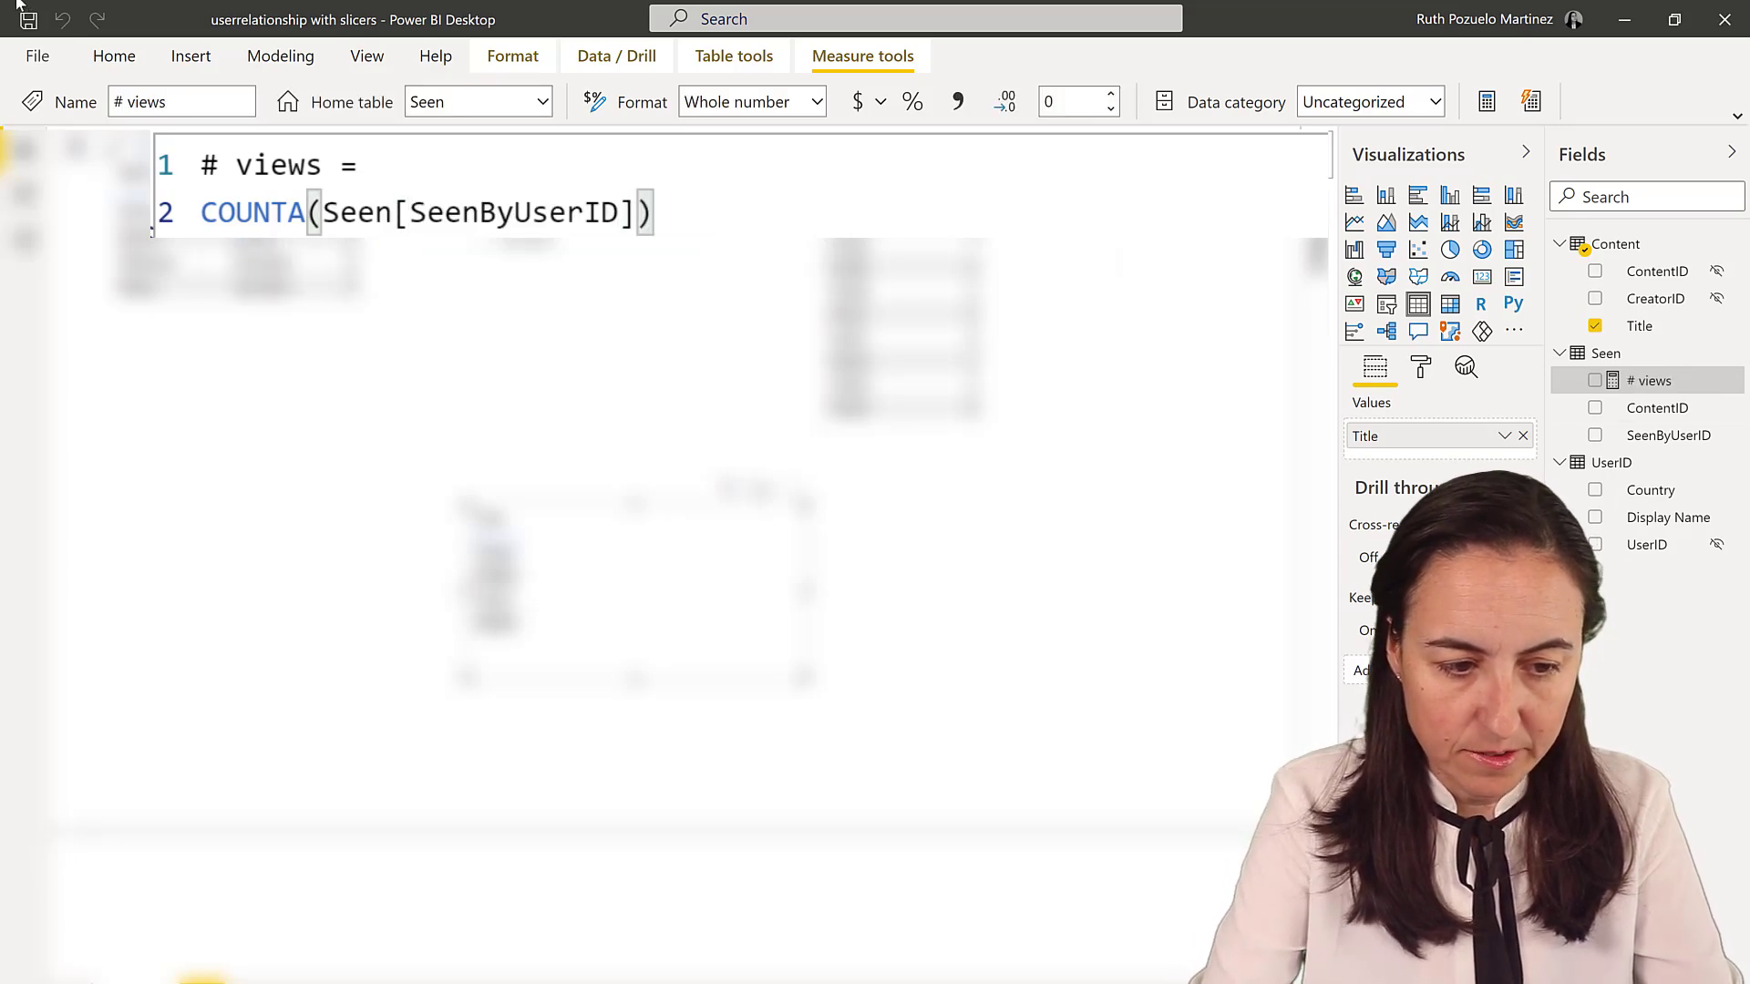
Check the Seen table's data, and add the # views measure to the Title-only table visual on the report page
{"action": "left_click", "coordinate": [25, 196]}
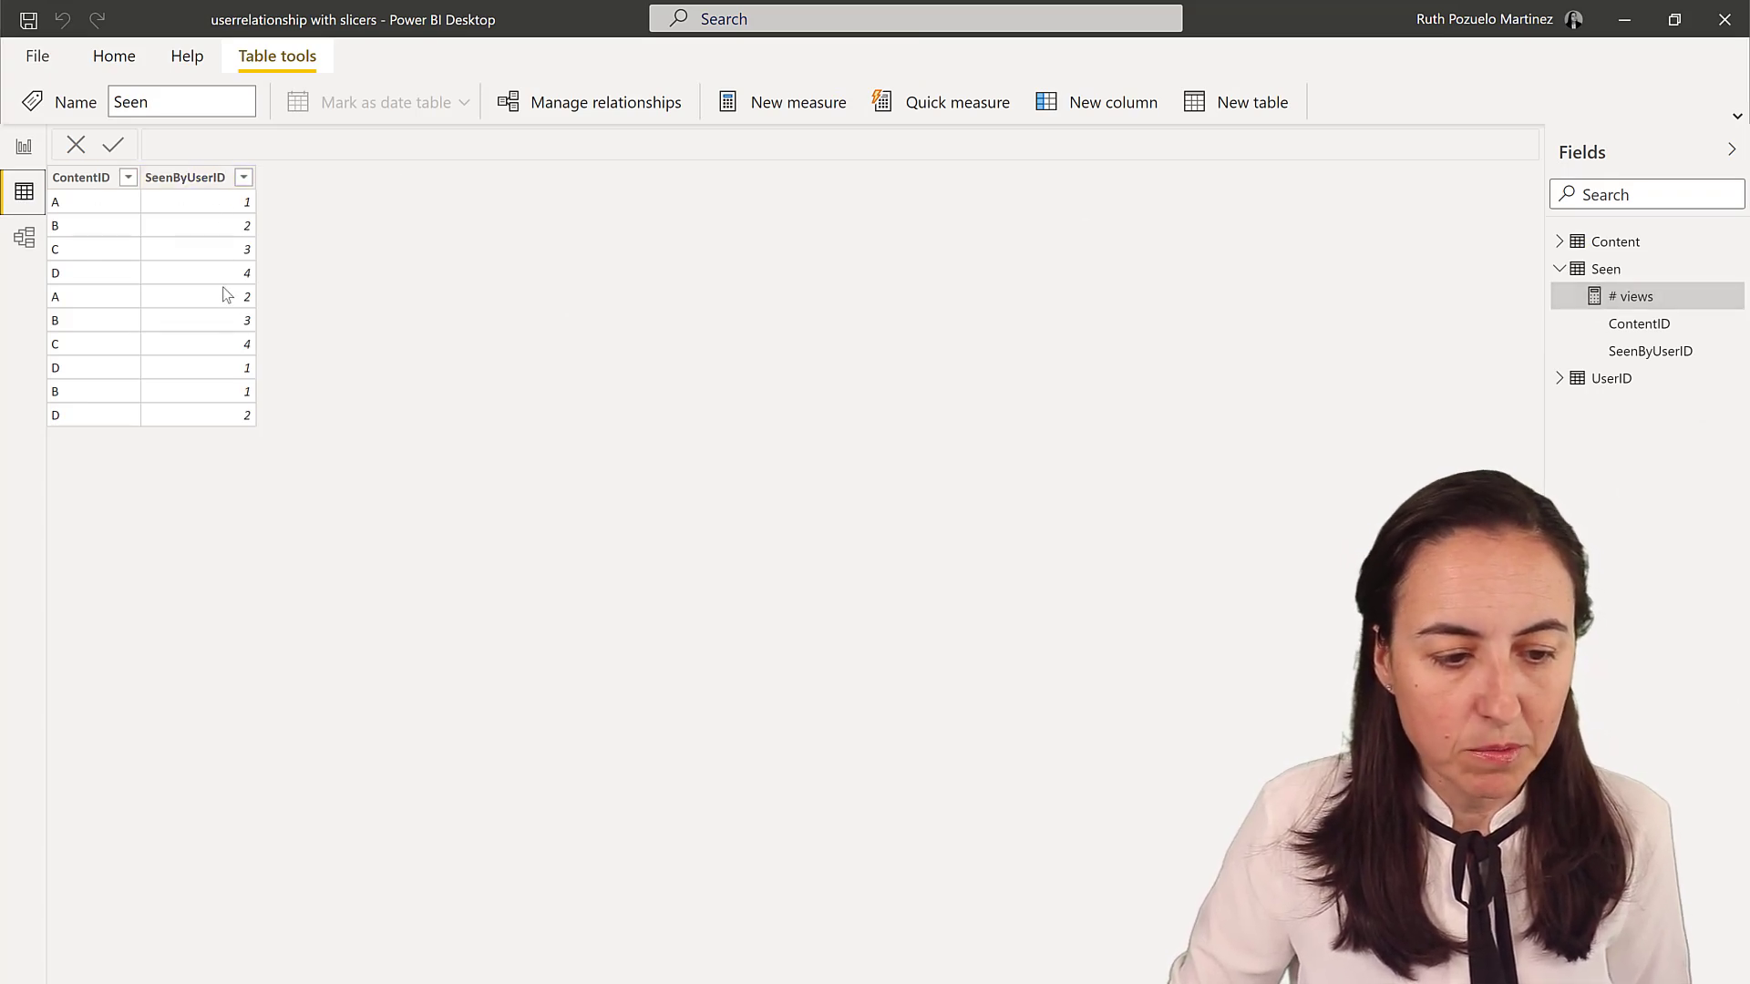
{"action": "left_click", "coordinate": [25, 148]}
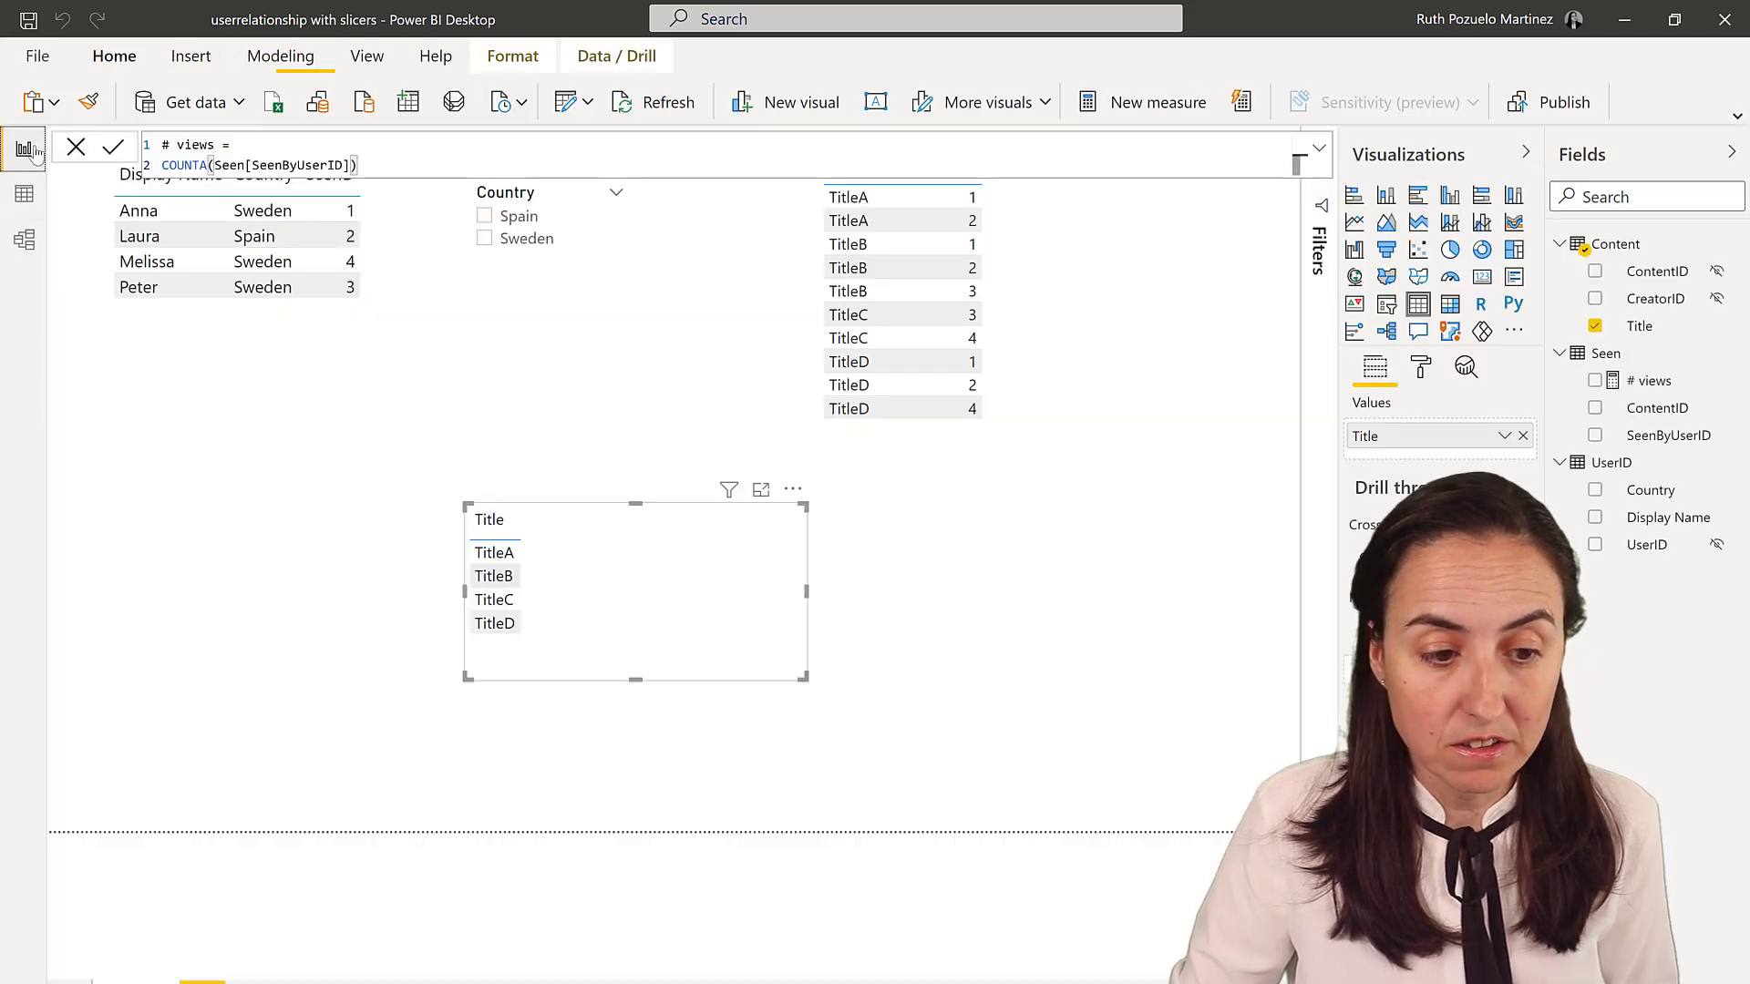
{"action": "left_click_drag", "start_coordinate": [1640, 380], "coordinate": [786, 638]}
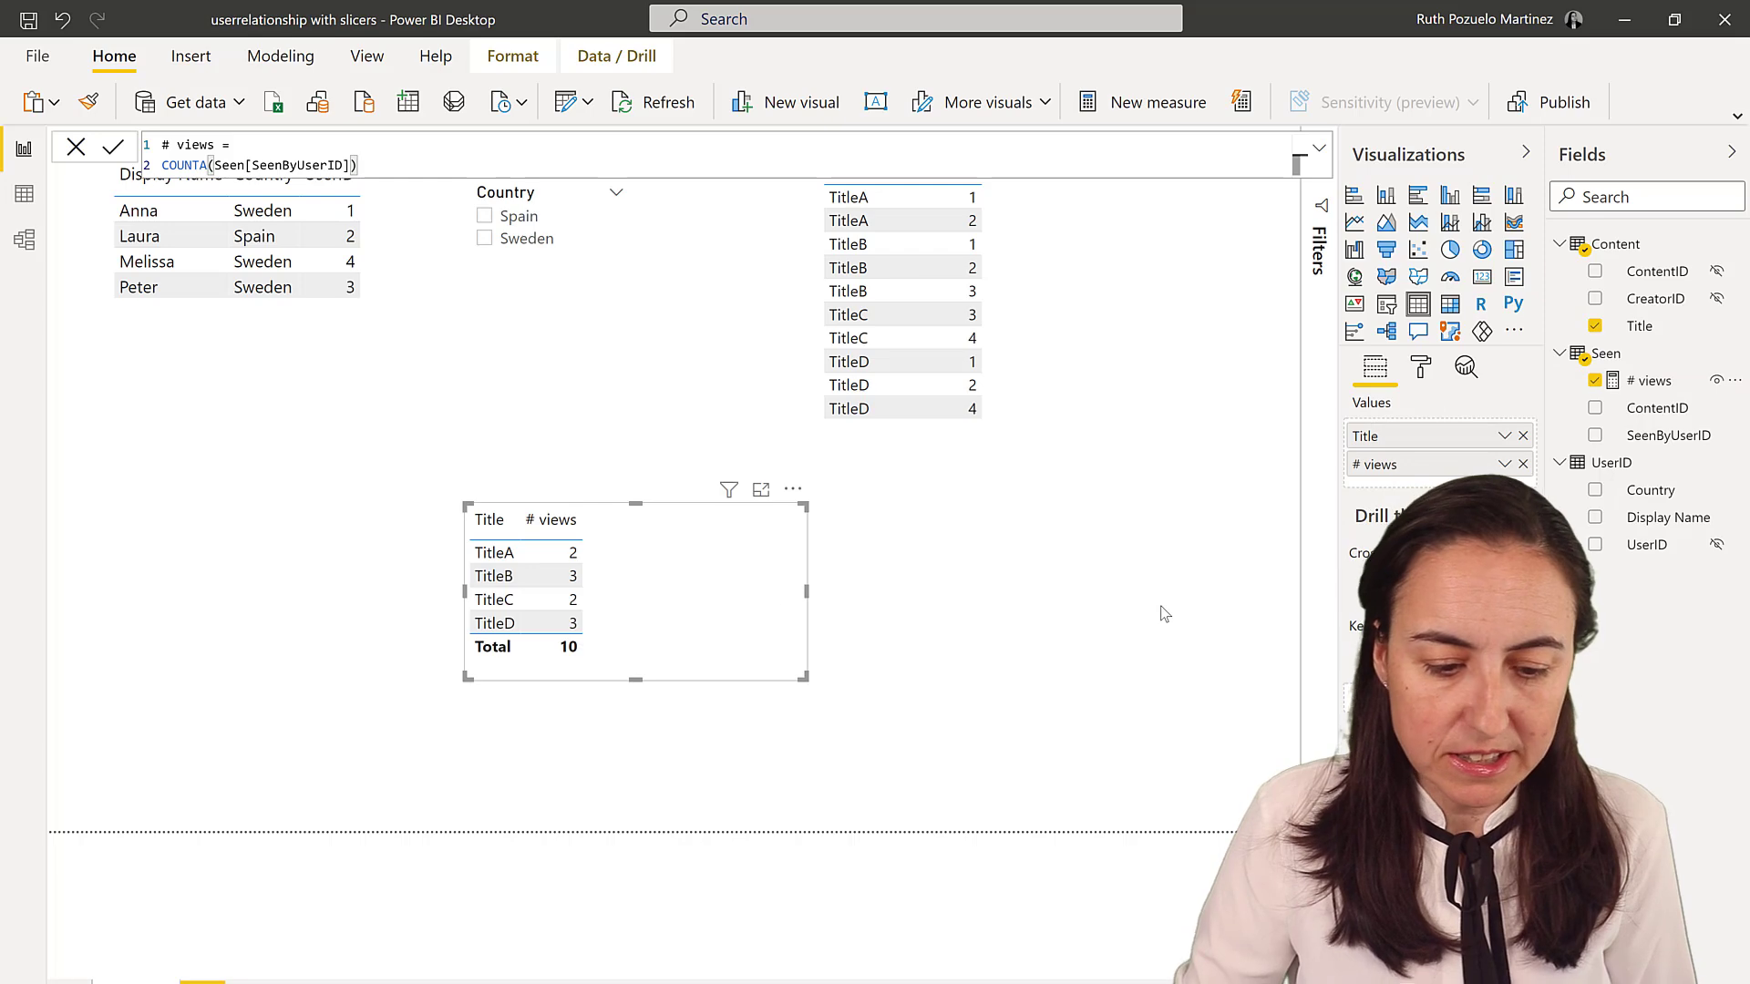
{"action": "left_click", "coordinate": [867, 693]}
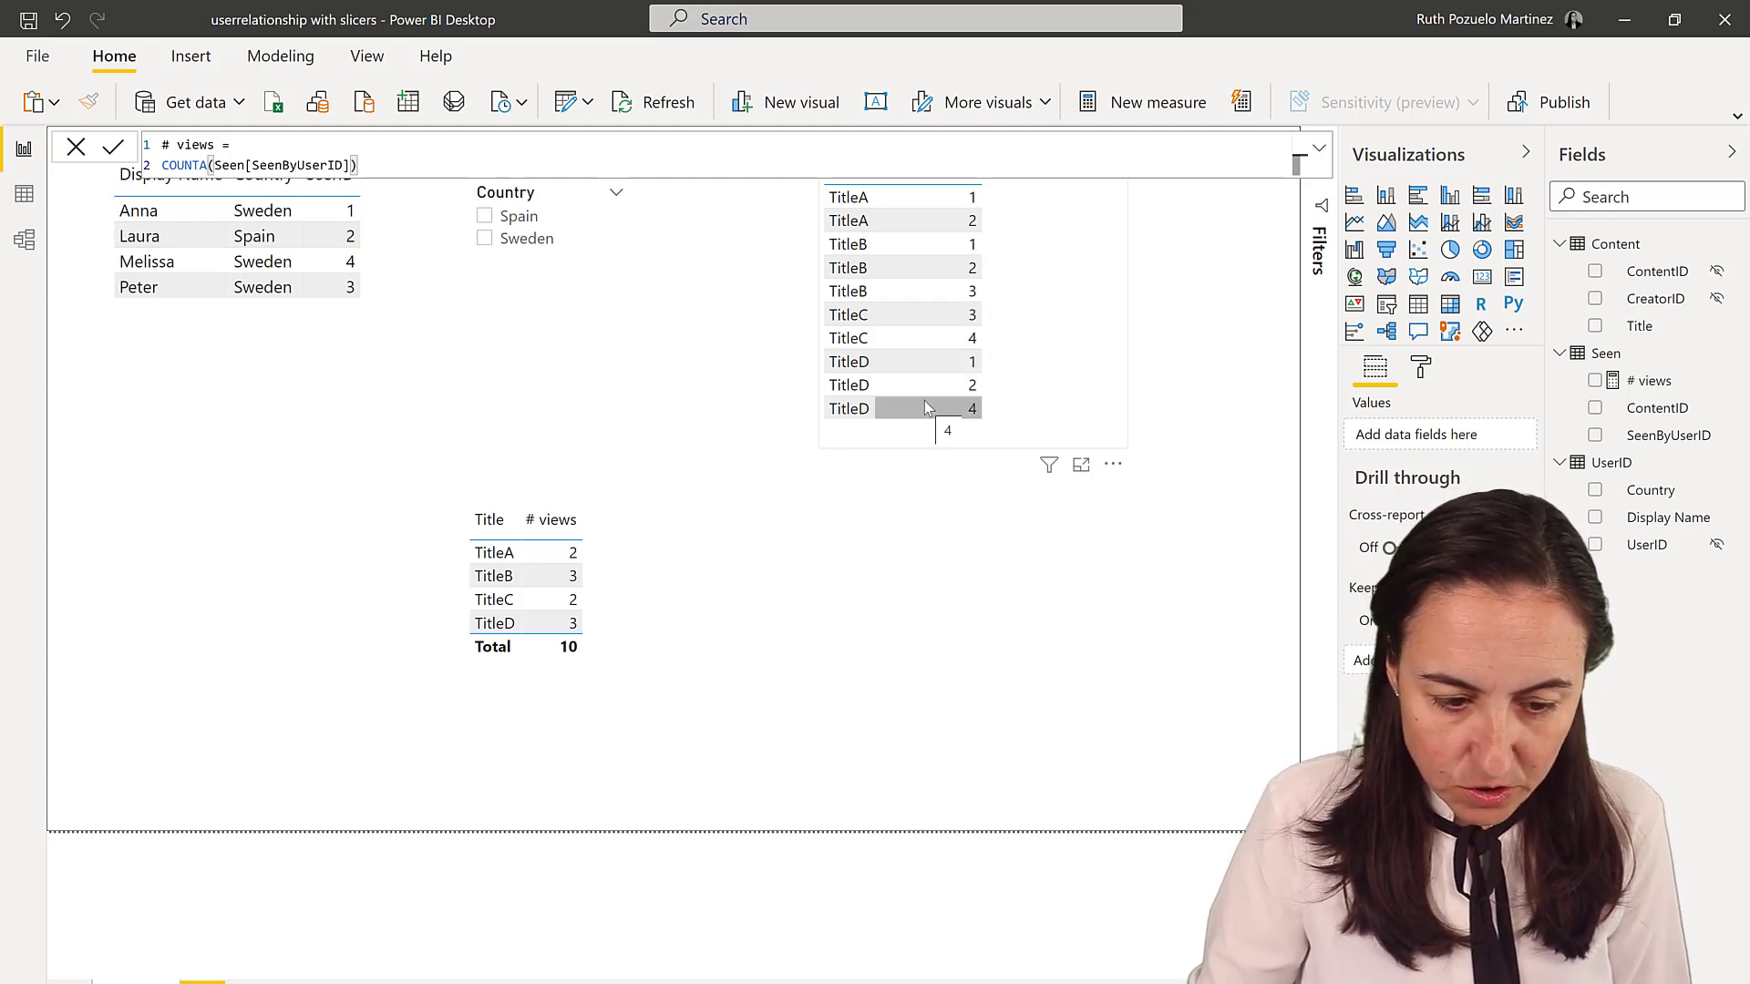
Add Display Name to the Title and # views table, convert it to a matrix, and reposition it slightly
{"action": "left_click", "coordinate": [677, 642]}
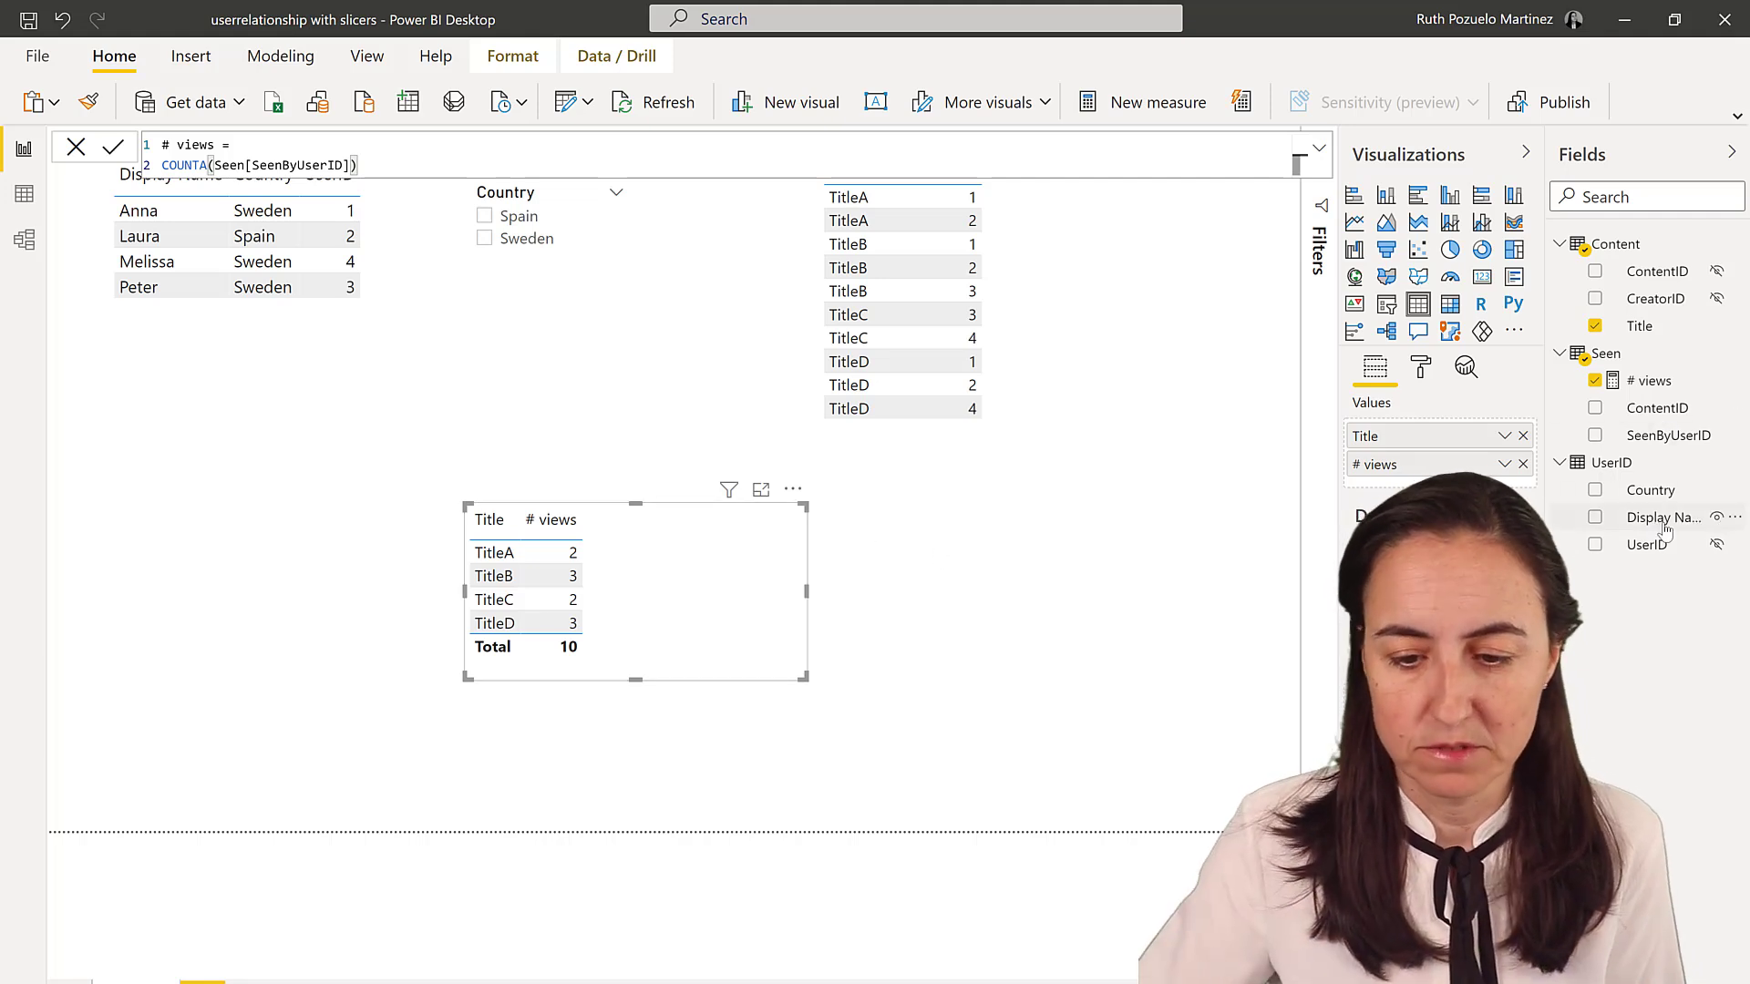
{"action": "left_click_drag", "start_coordinate": [1663, 519], "coordinate": [1549, 492]}
{"action": "left_click_drag", "start_coordinate": [1440, 480], "coordinate": [1441, 483]}
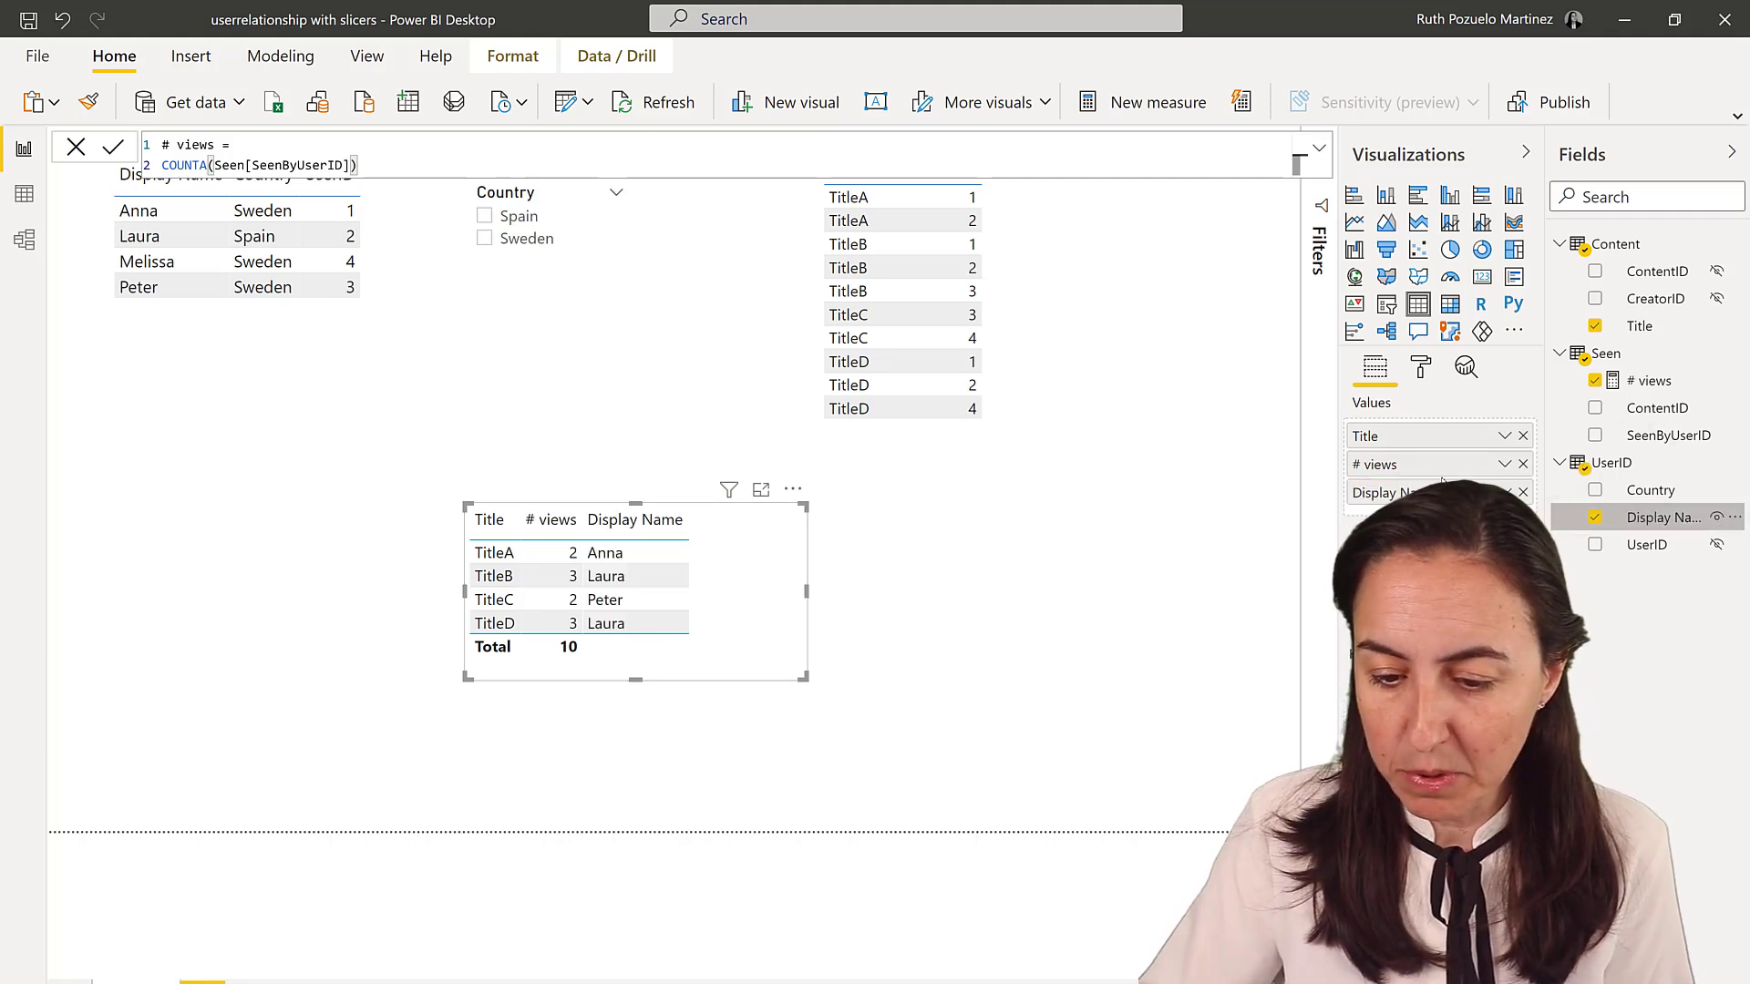
{"action": "left_click", "coordinate": [1450, 305]}
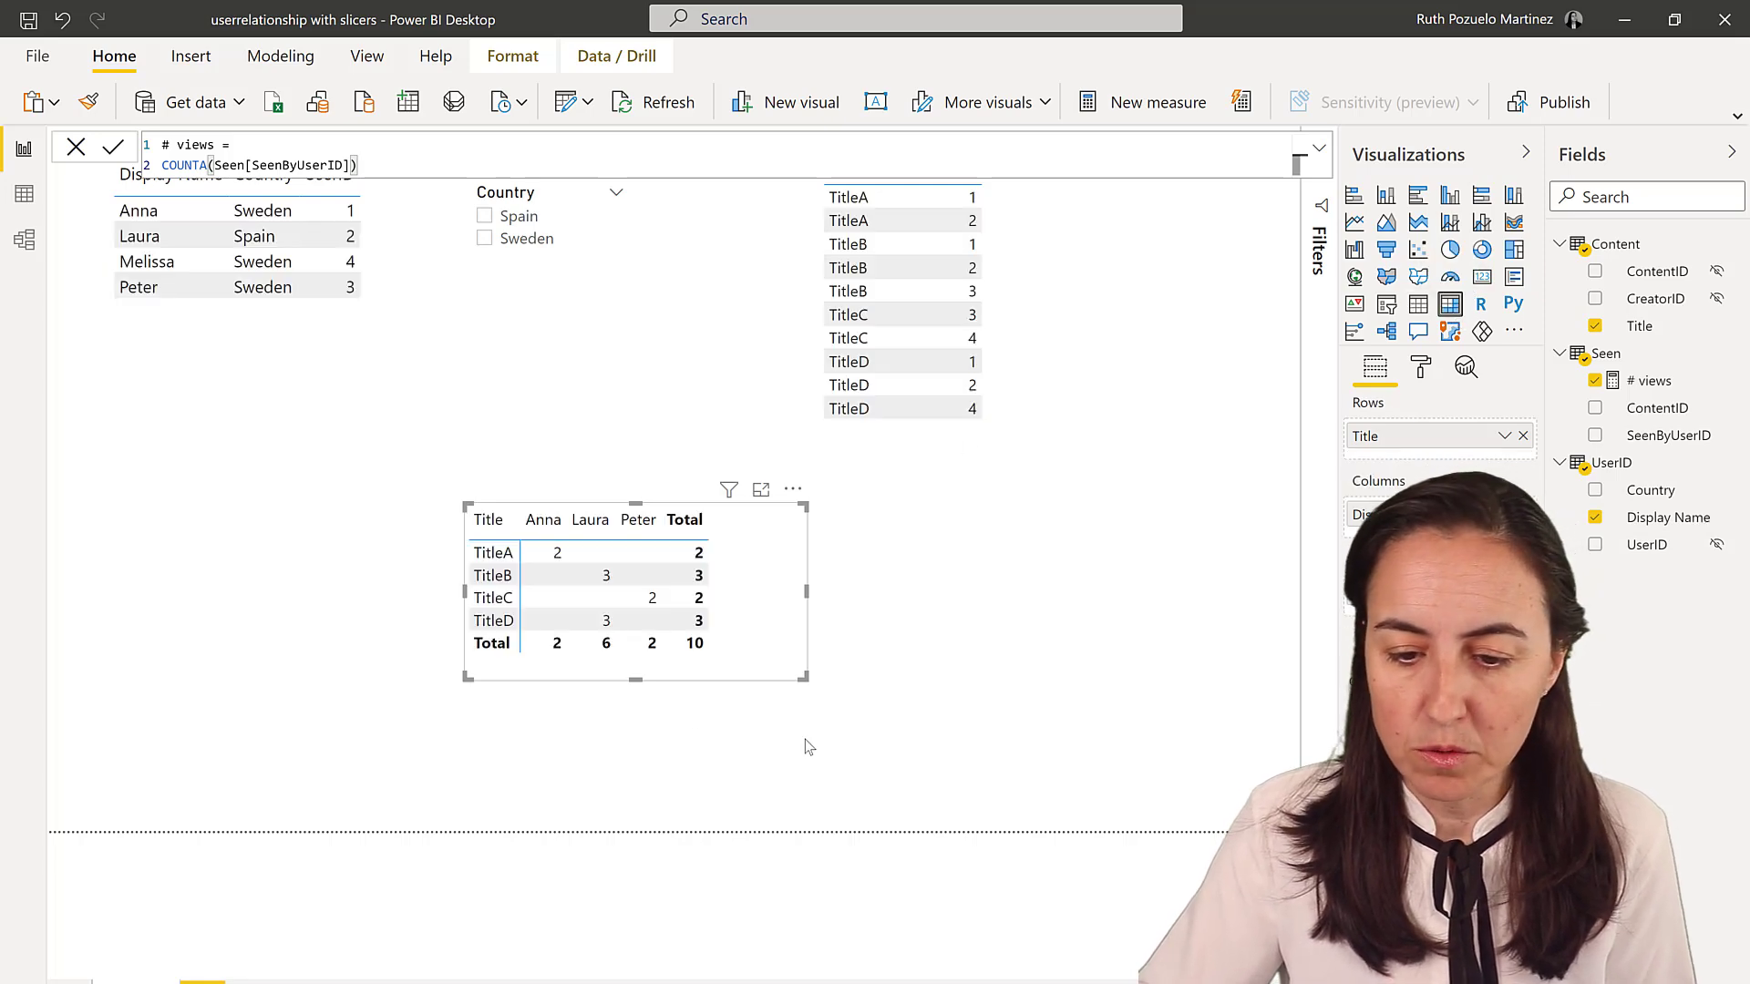
{"action": "left_click_drag", "start_coordinate": [782, 618], "coordinate": [842, 613]}
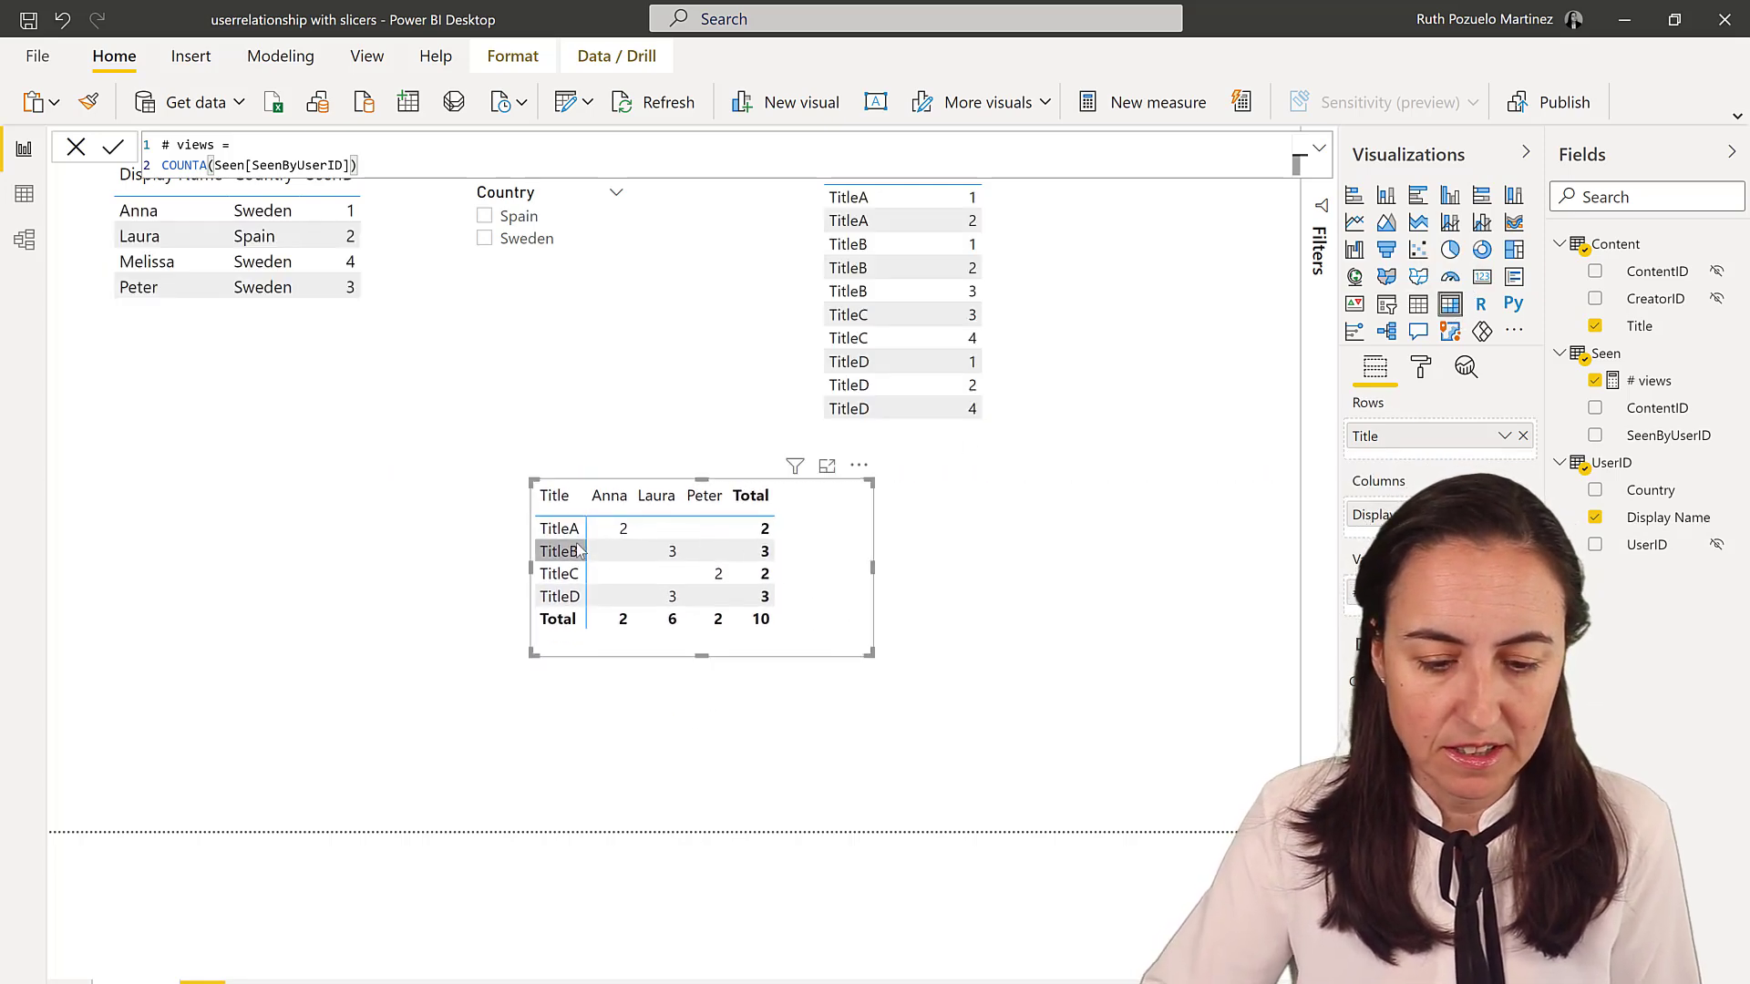
{"action": "left_click", "coordinate": [989, 625]}
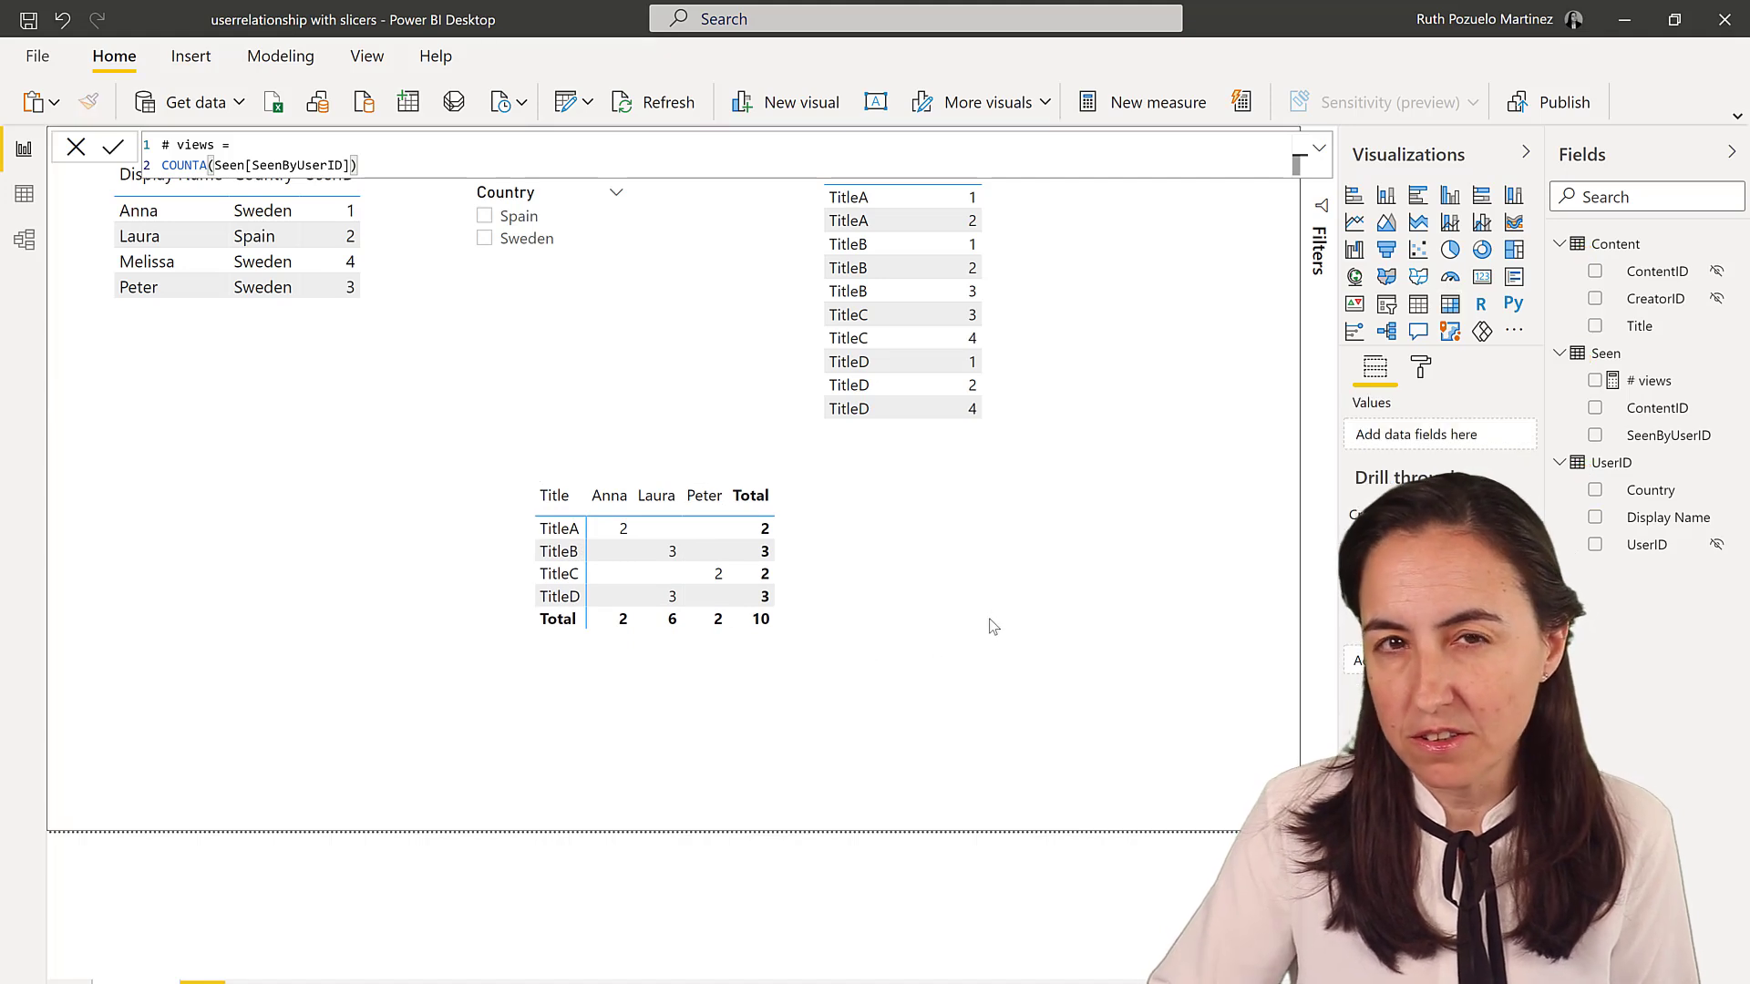
Collapse the formula bar and add the UserID table's Display Name to the Title and SeenByUserID table visual
{"action": "left_click", "coordinate": [1319, 148]}
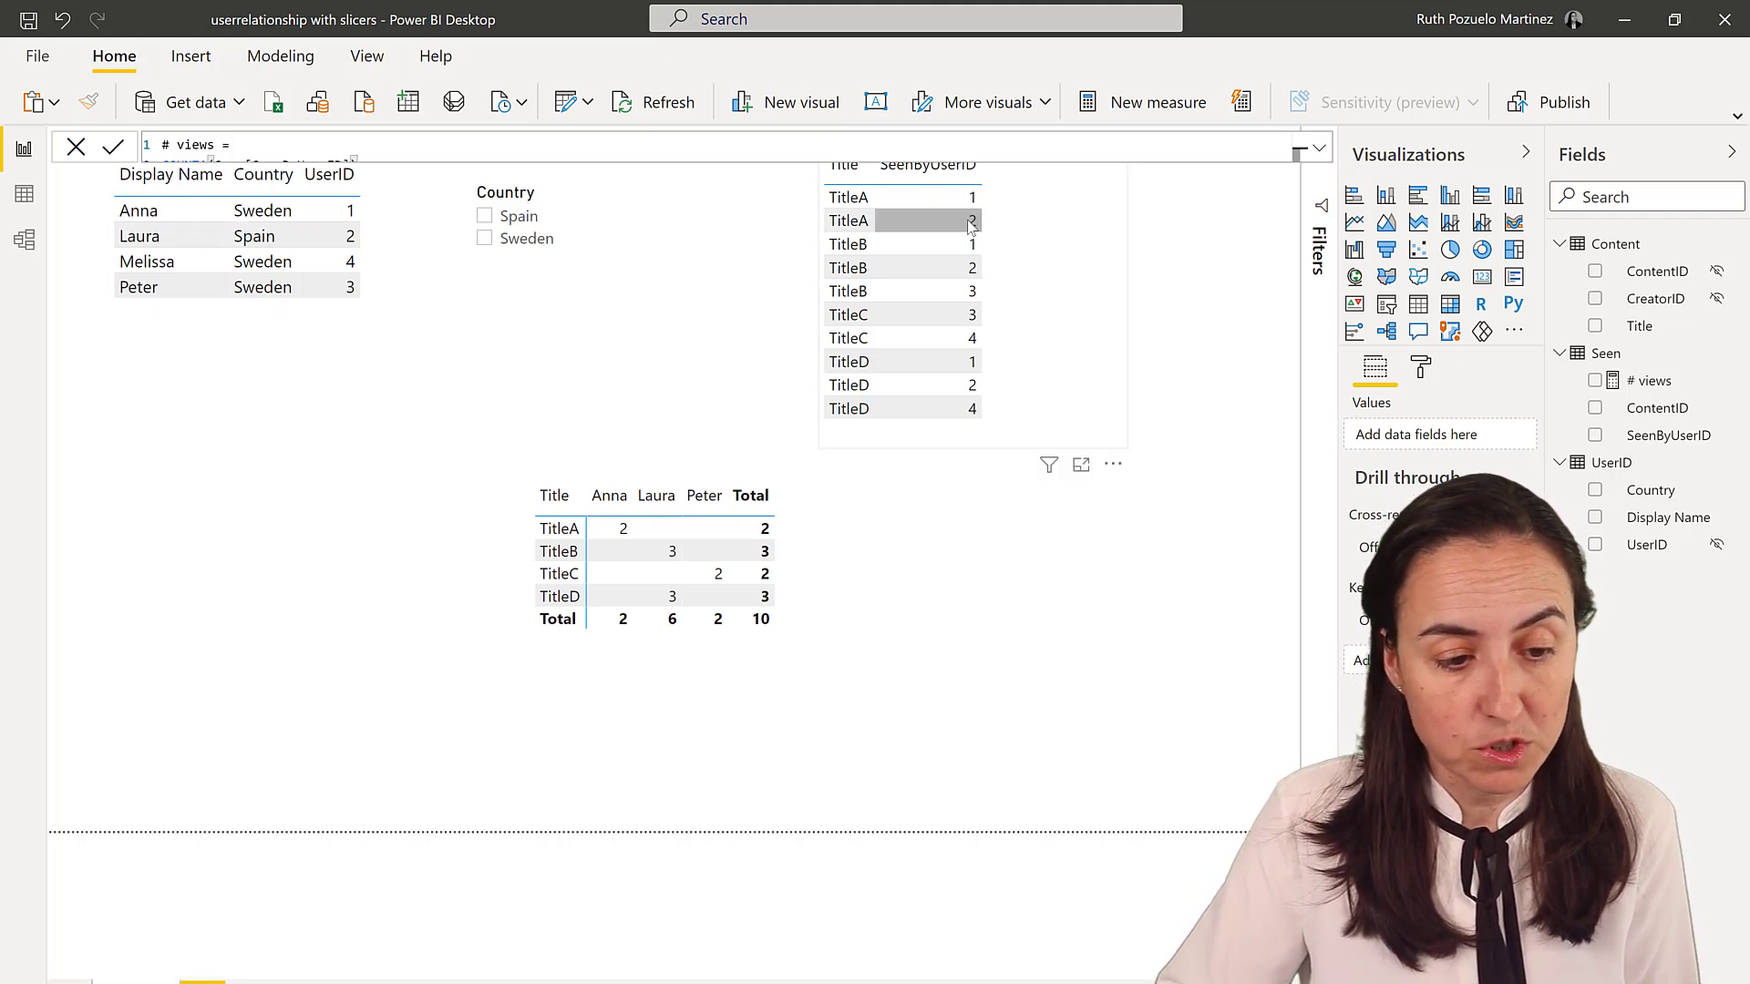
{"action": "left_click", "coordinate": [1047, 409]}
{"action": "left_click_drag", "start_coordinate": [1660, 517], "coordinate": [1055, 350]}
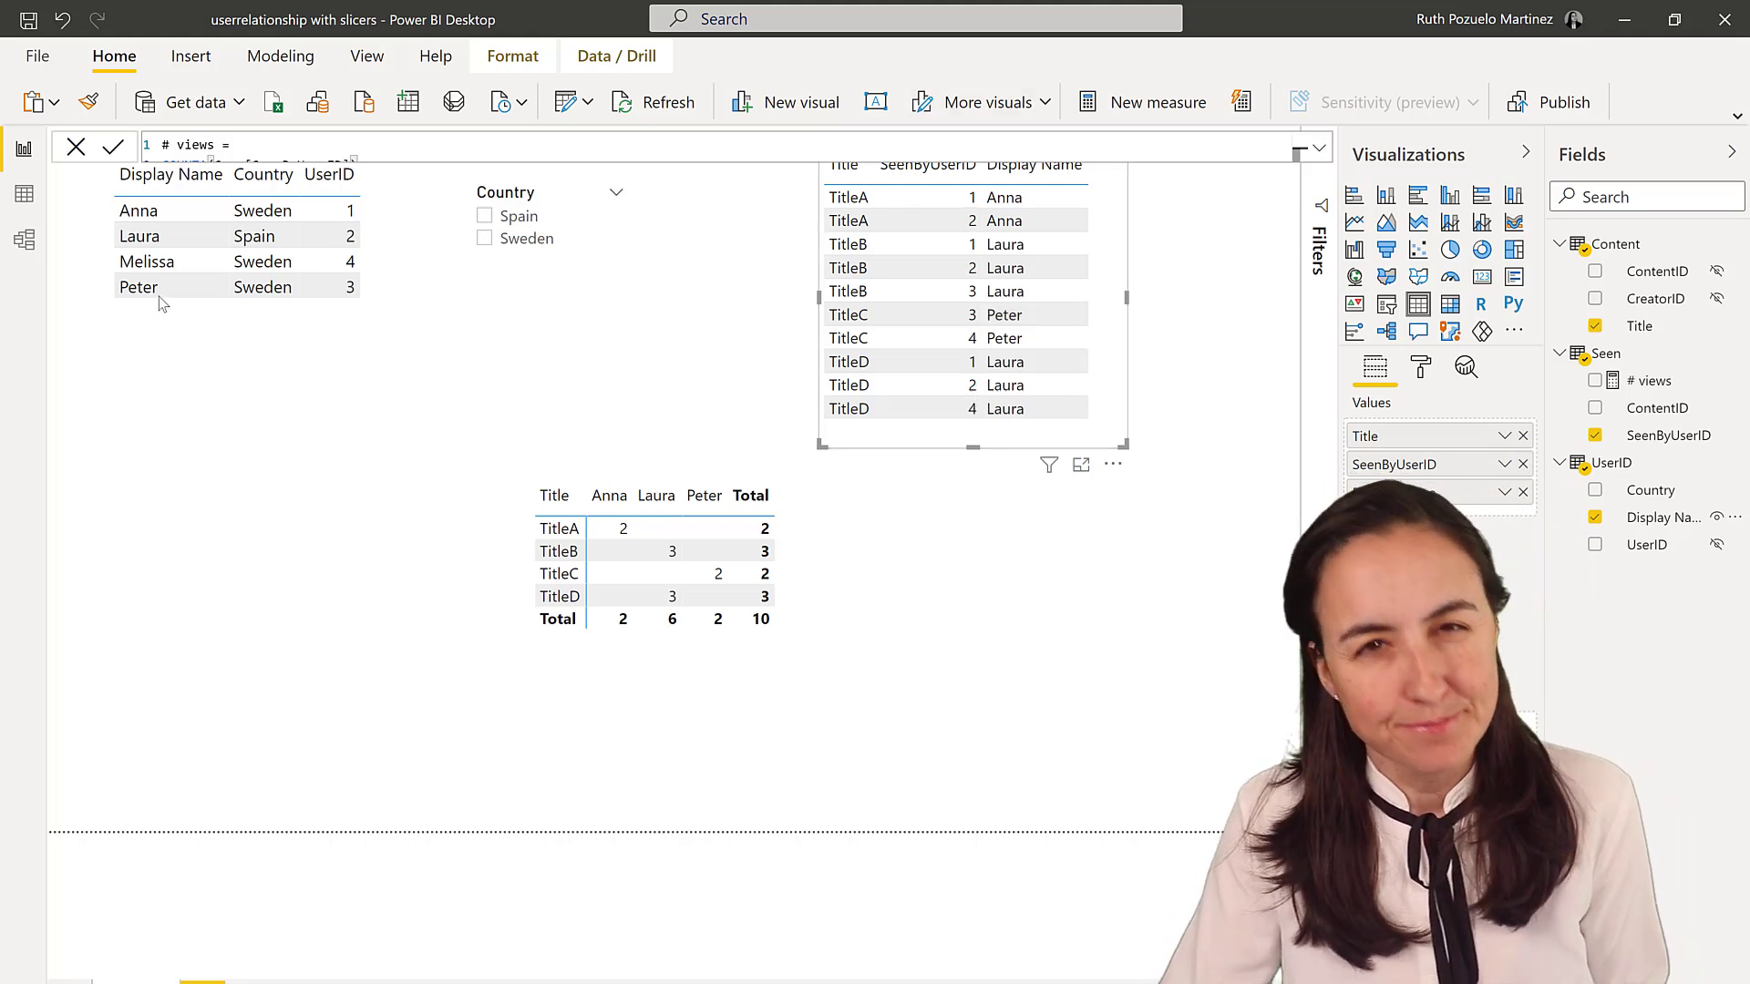
Create an inactive many-to-one relationship from Seen's SeenByUserID to UserID's UserID with a single cross filter direction
{"action": "left_click", "coordinate": [24, 240]}
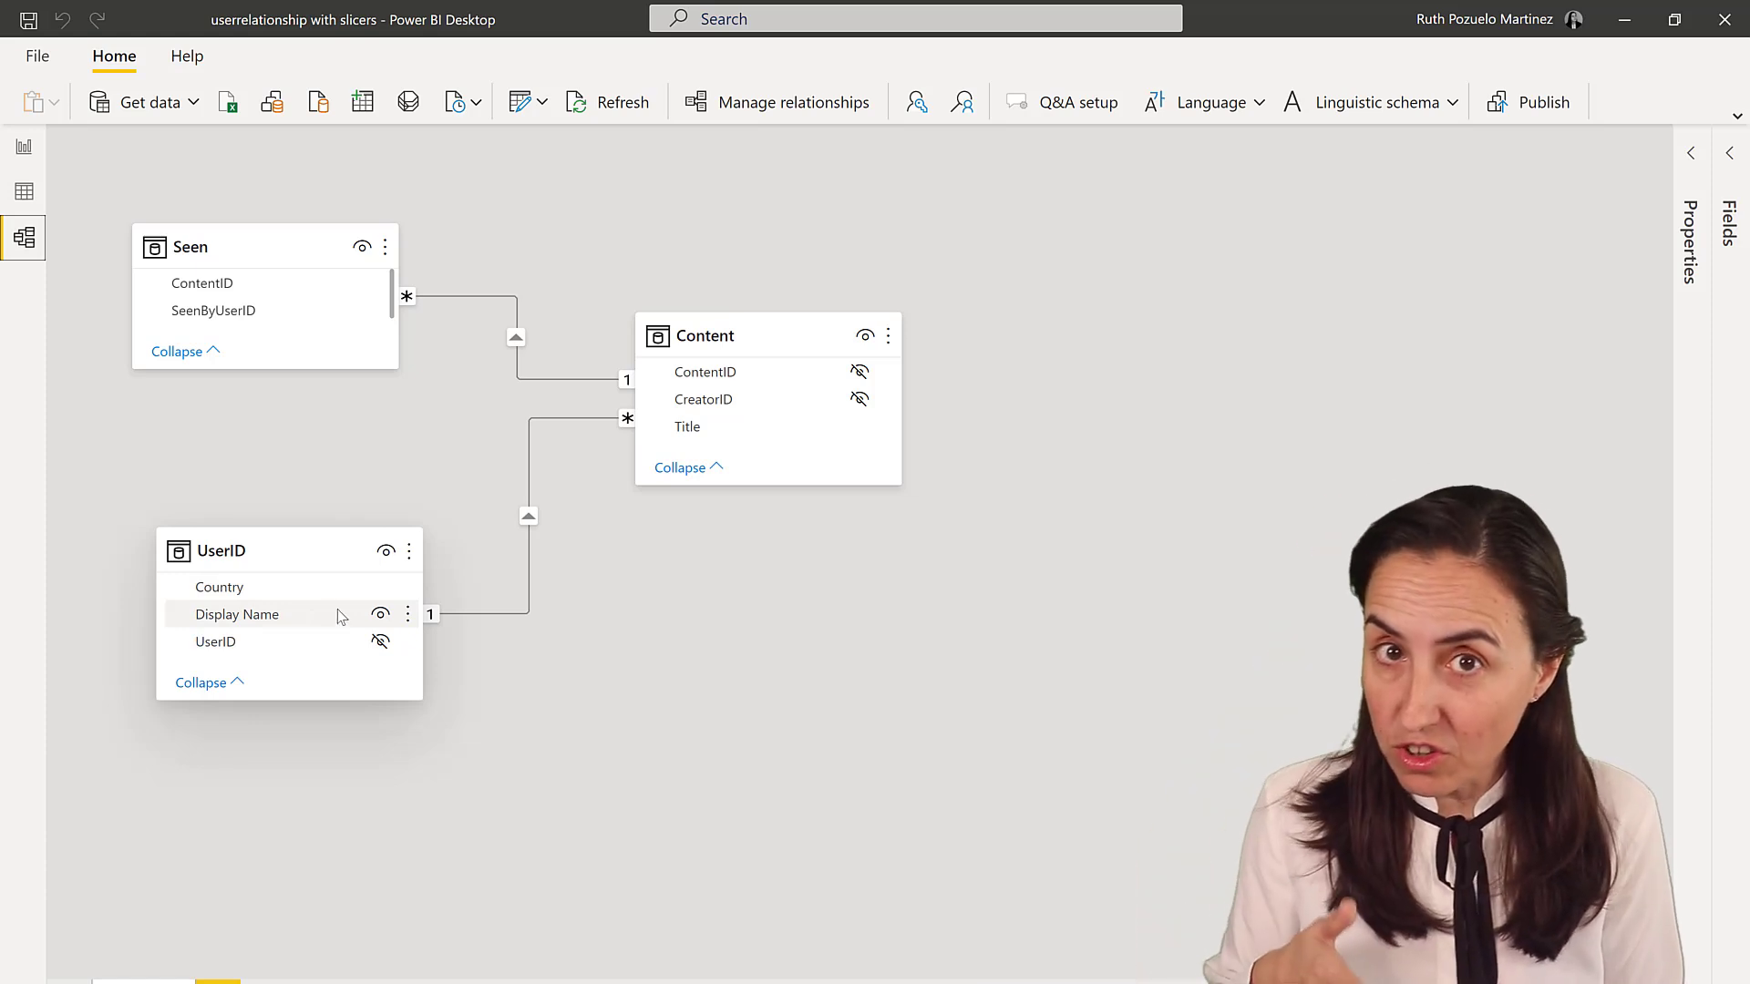
{"action": "left_click_drag", "start_coordinate": [245, 316], "coordinate": [286, 644]}
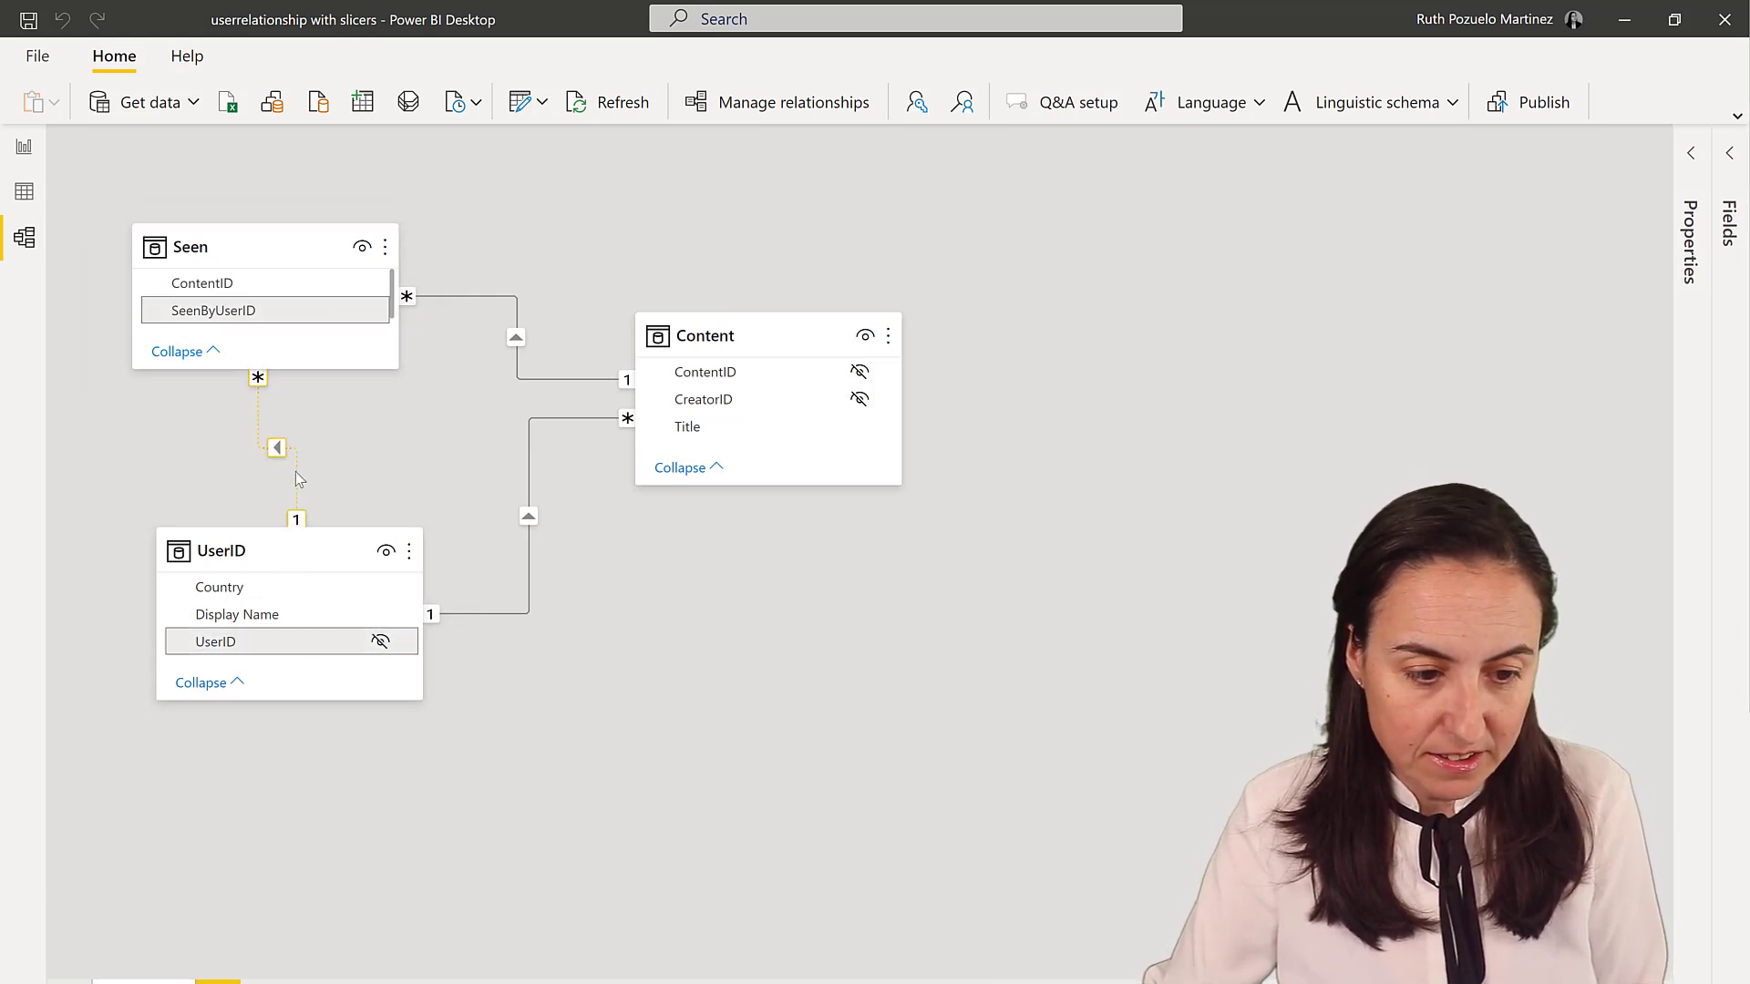
{"action": "double_click", "coordinate": [295, 472]}
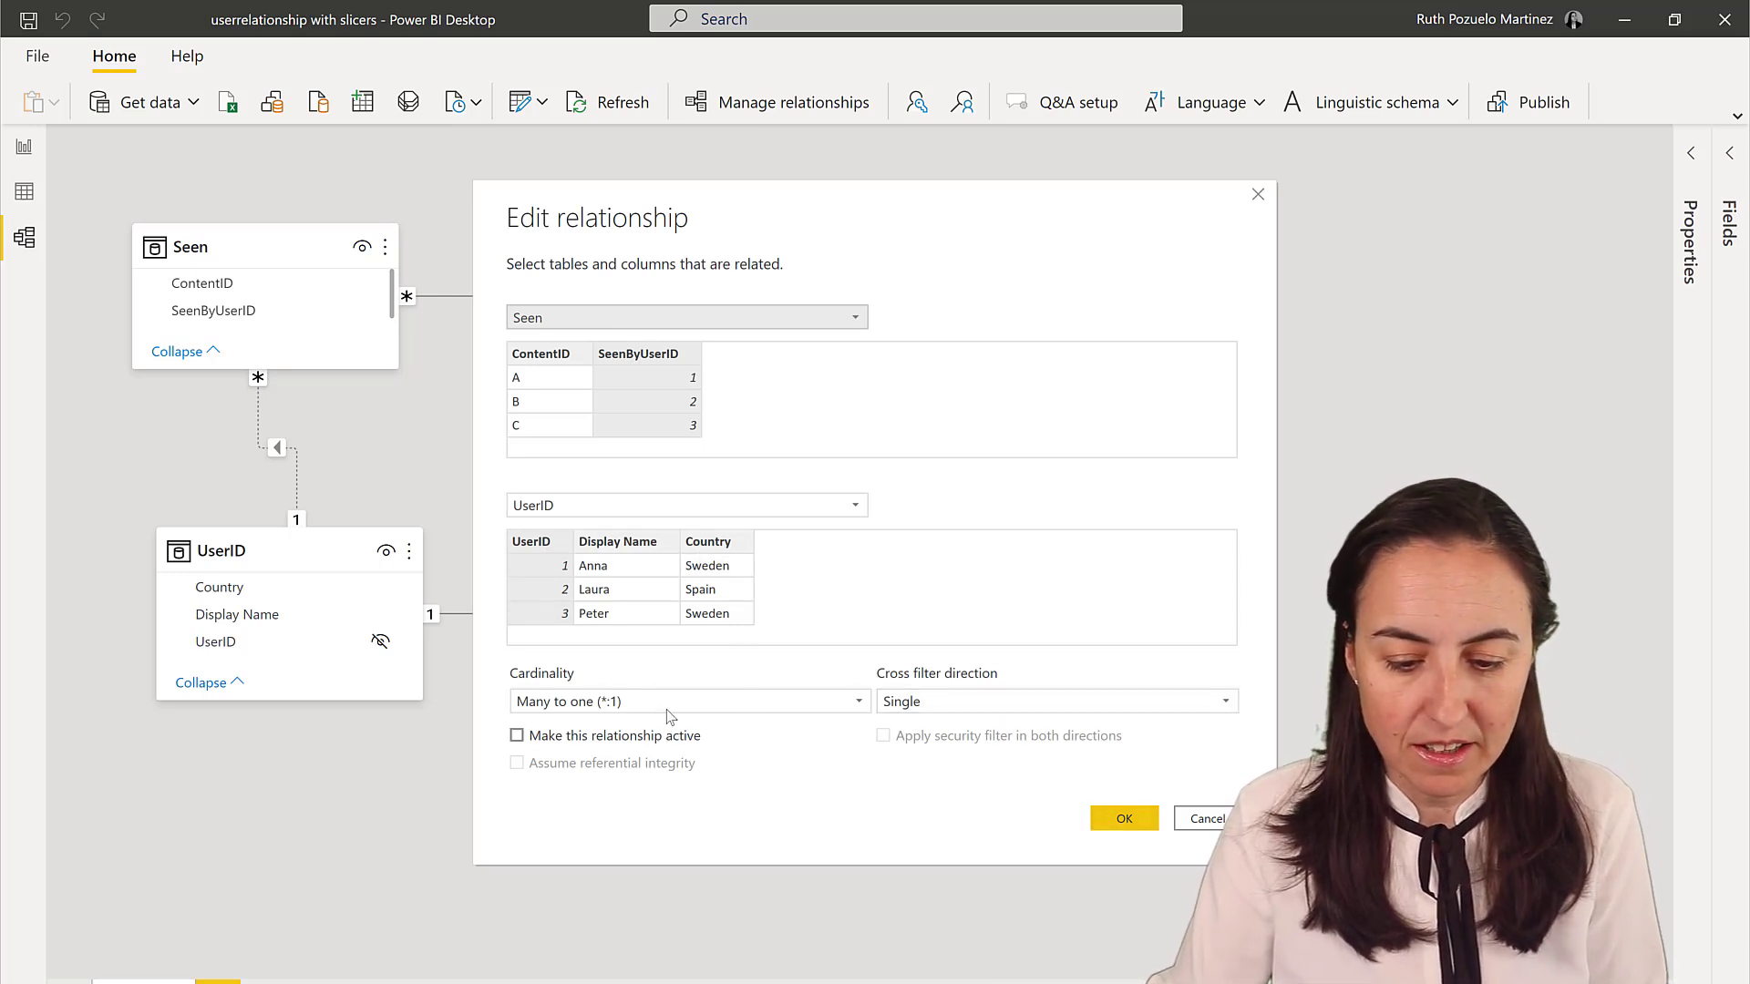
{"action": "left_click", "coordinate": [1151, 828]}
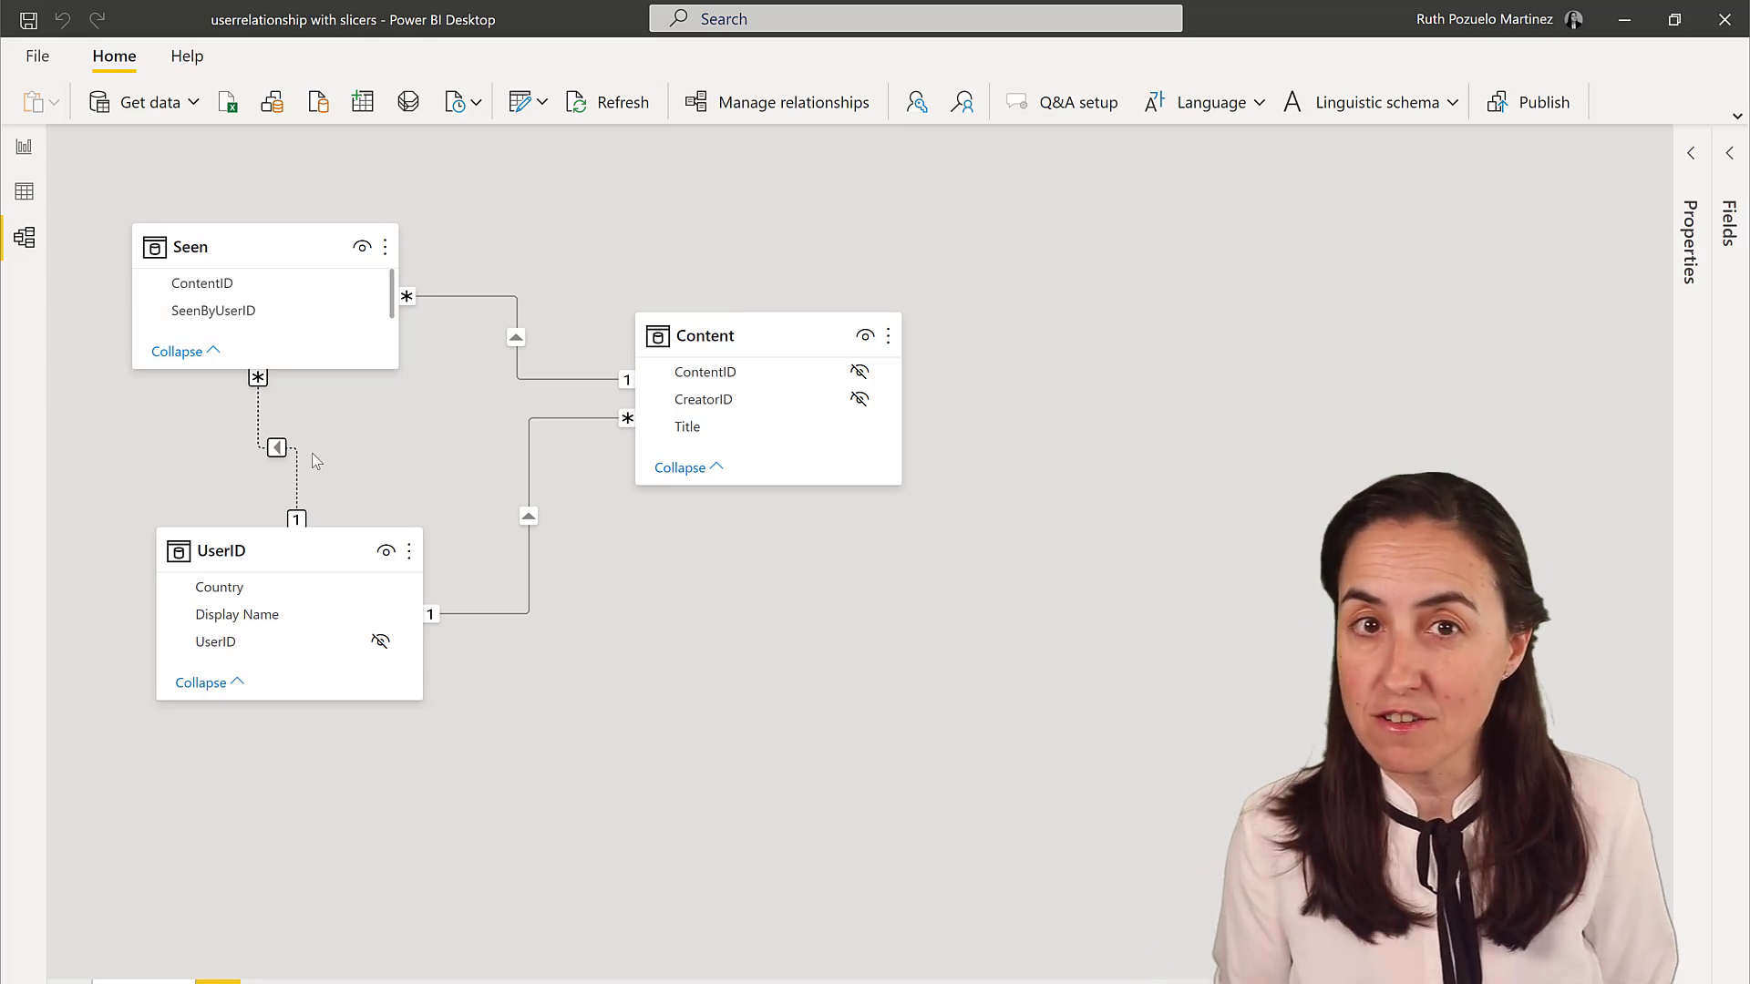
Return to the report page and create a new measure named # views (inactive) in the Seen table
{"action": "left_click", "coordinate": [24, 148]}
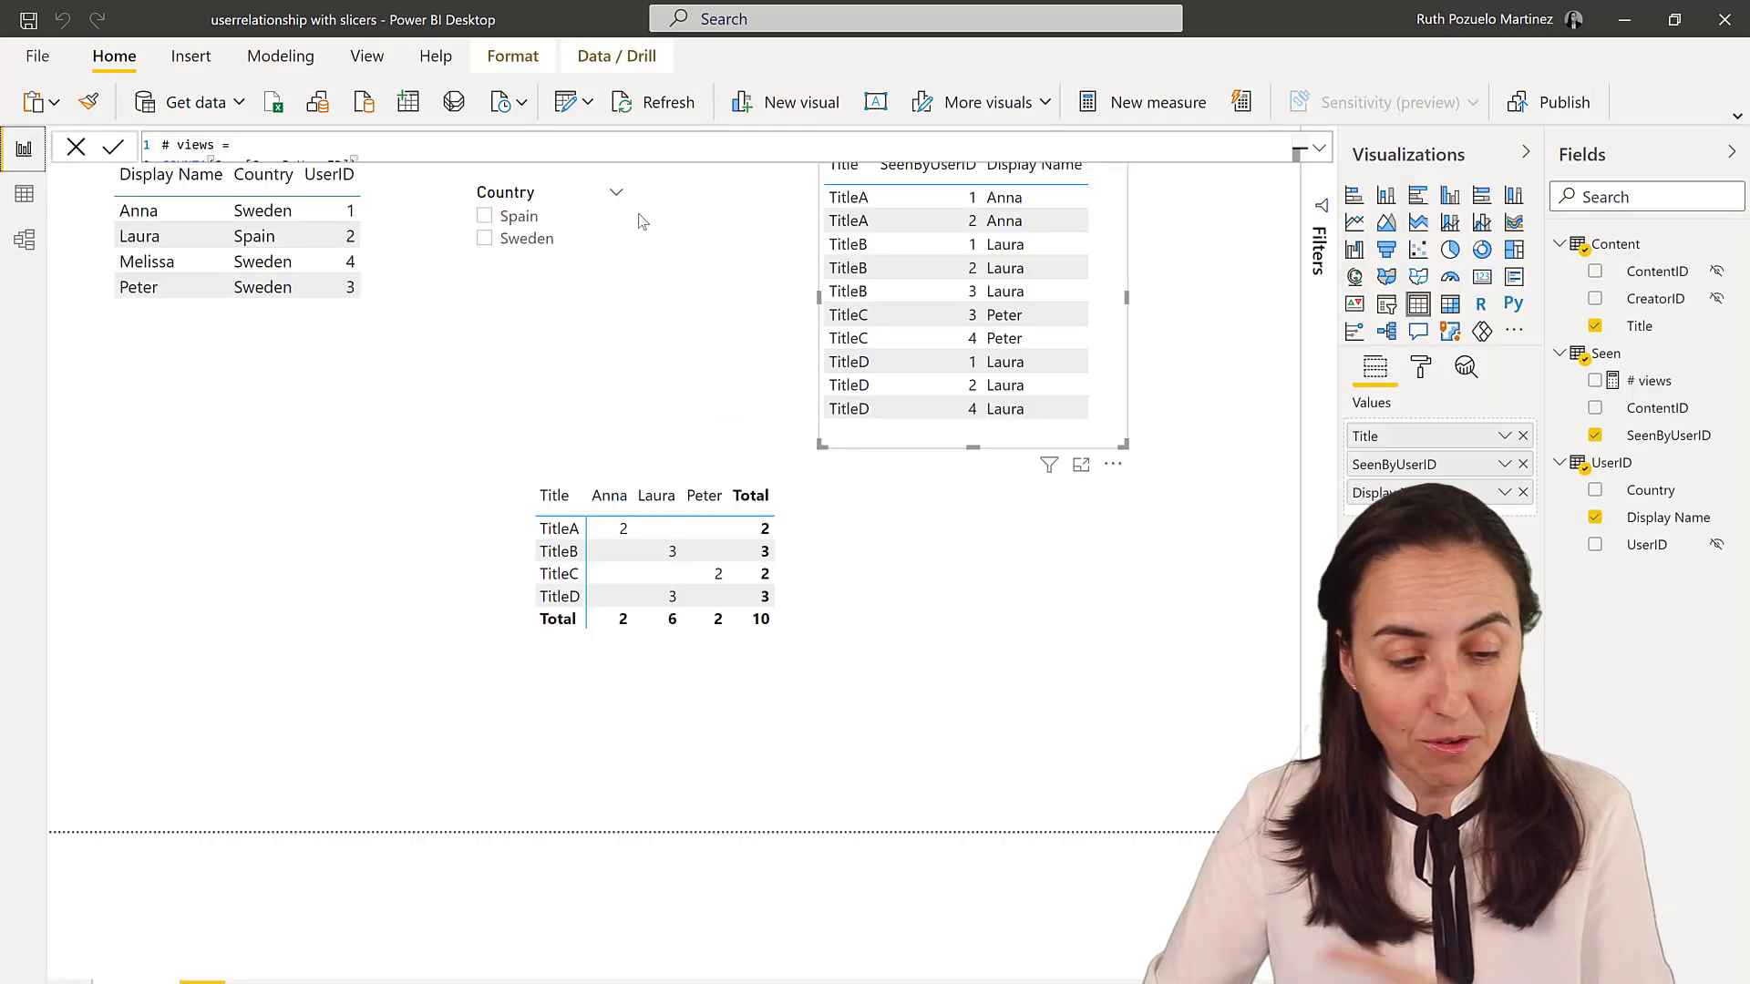
{"action": "right_click", "coordinate": [1624, 361]}
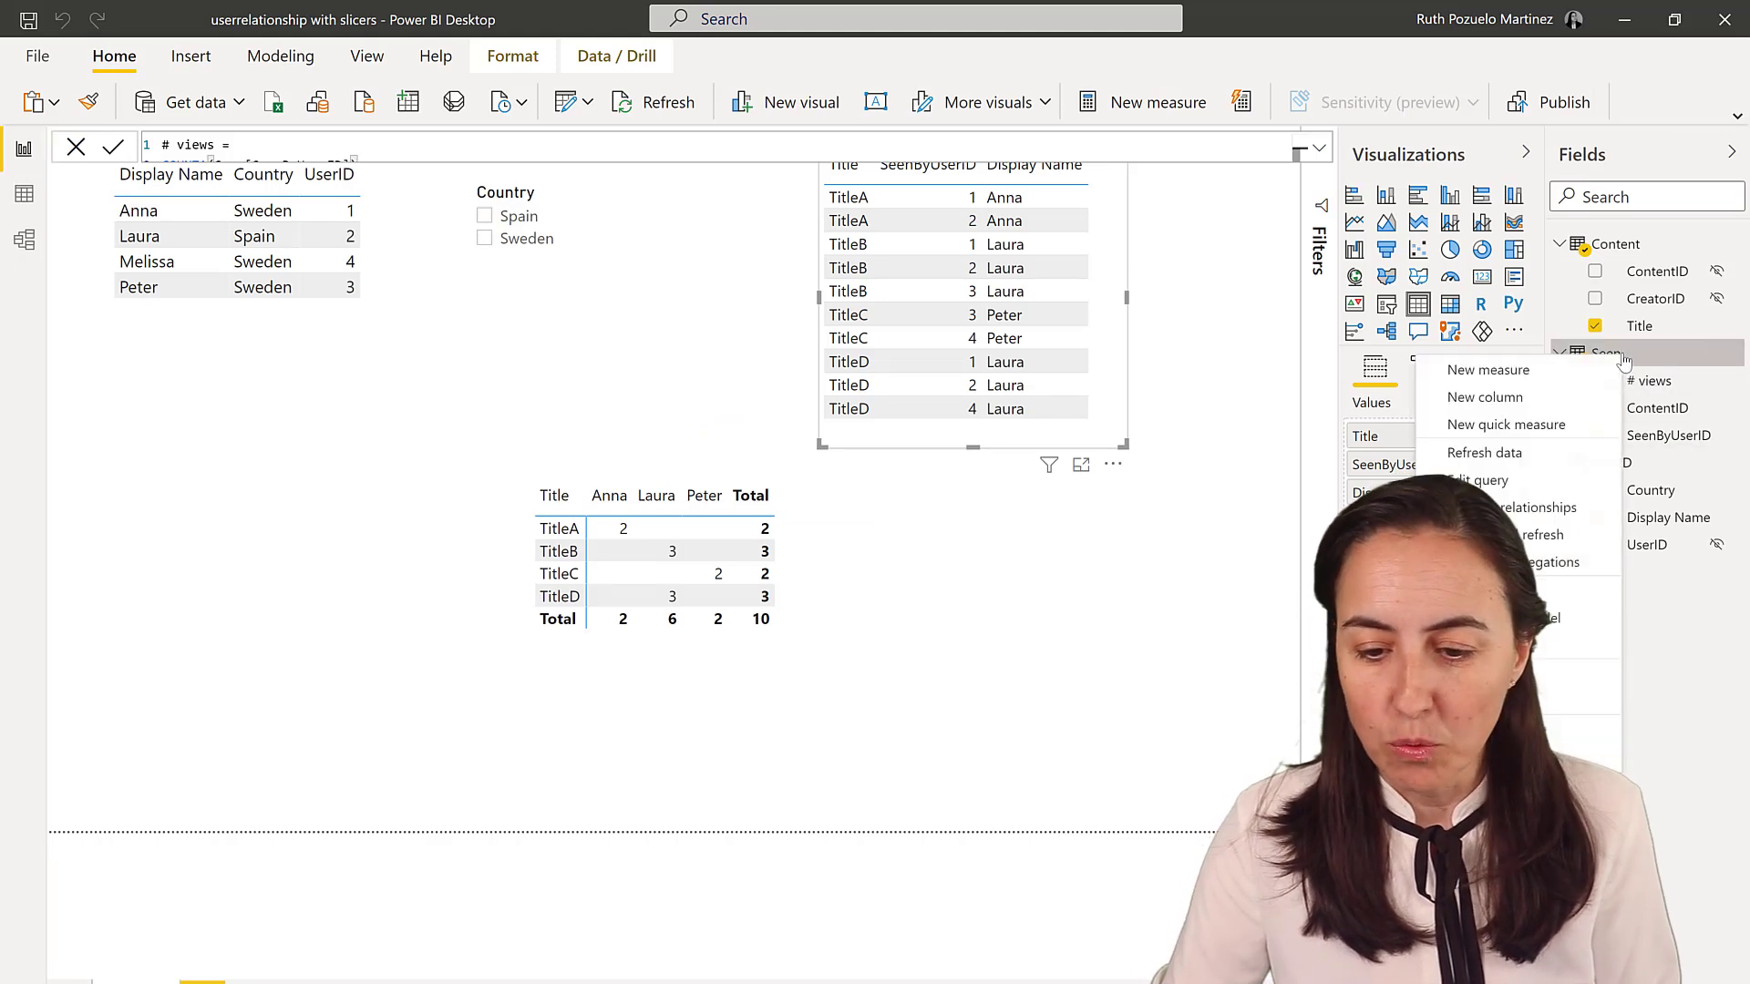
{"action": "left_click", "coordinate": [1489, 370]}
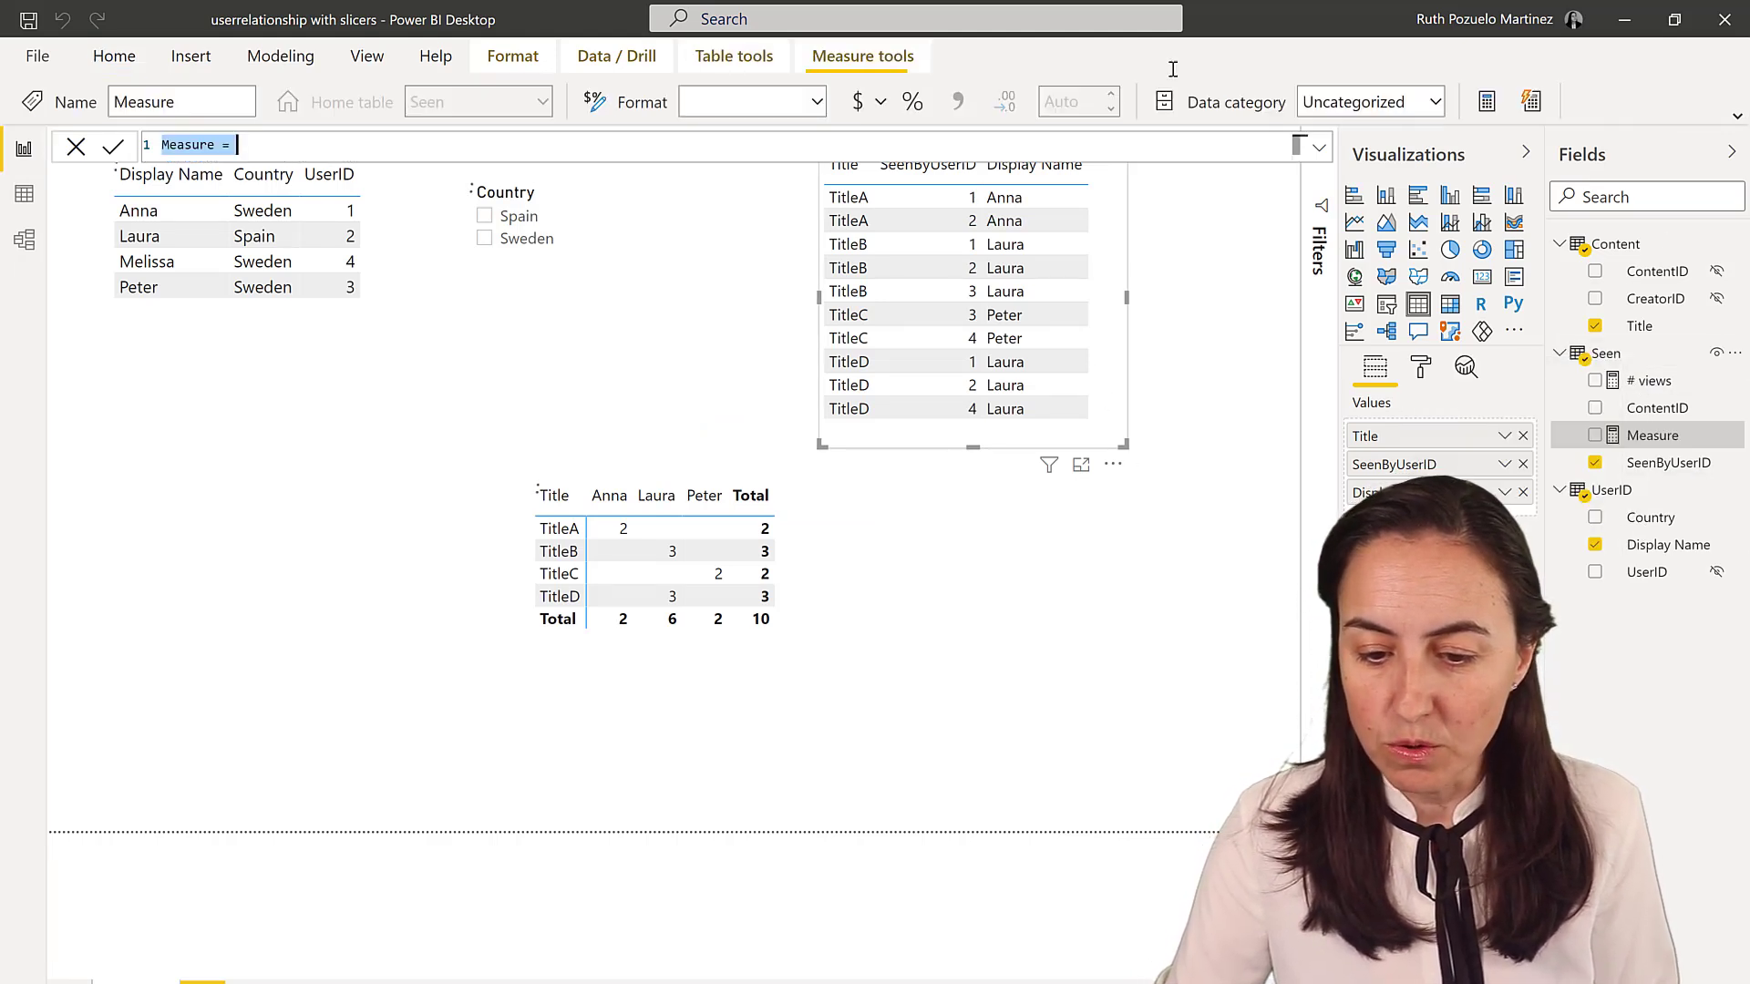
{"action": "type", "text": "# vies"}
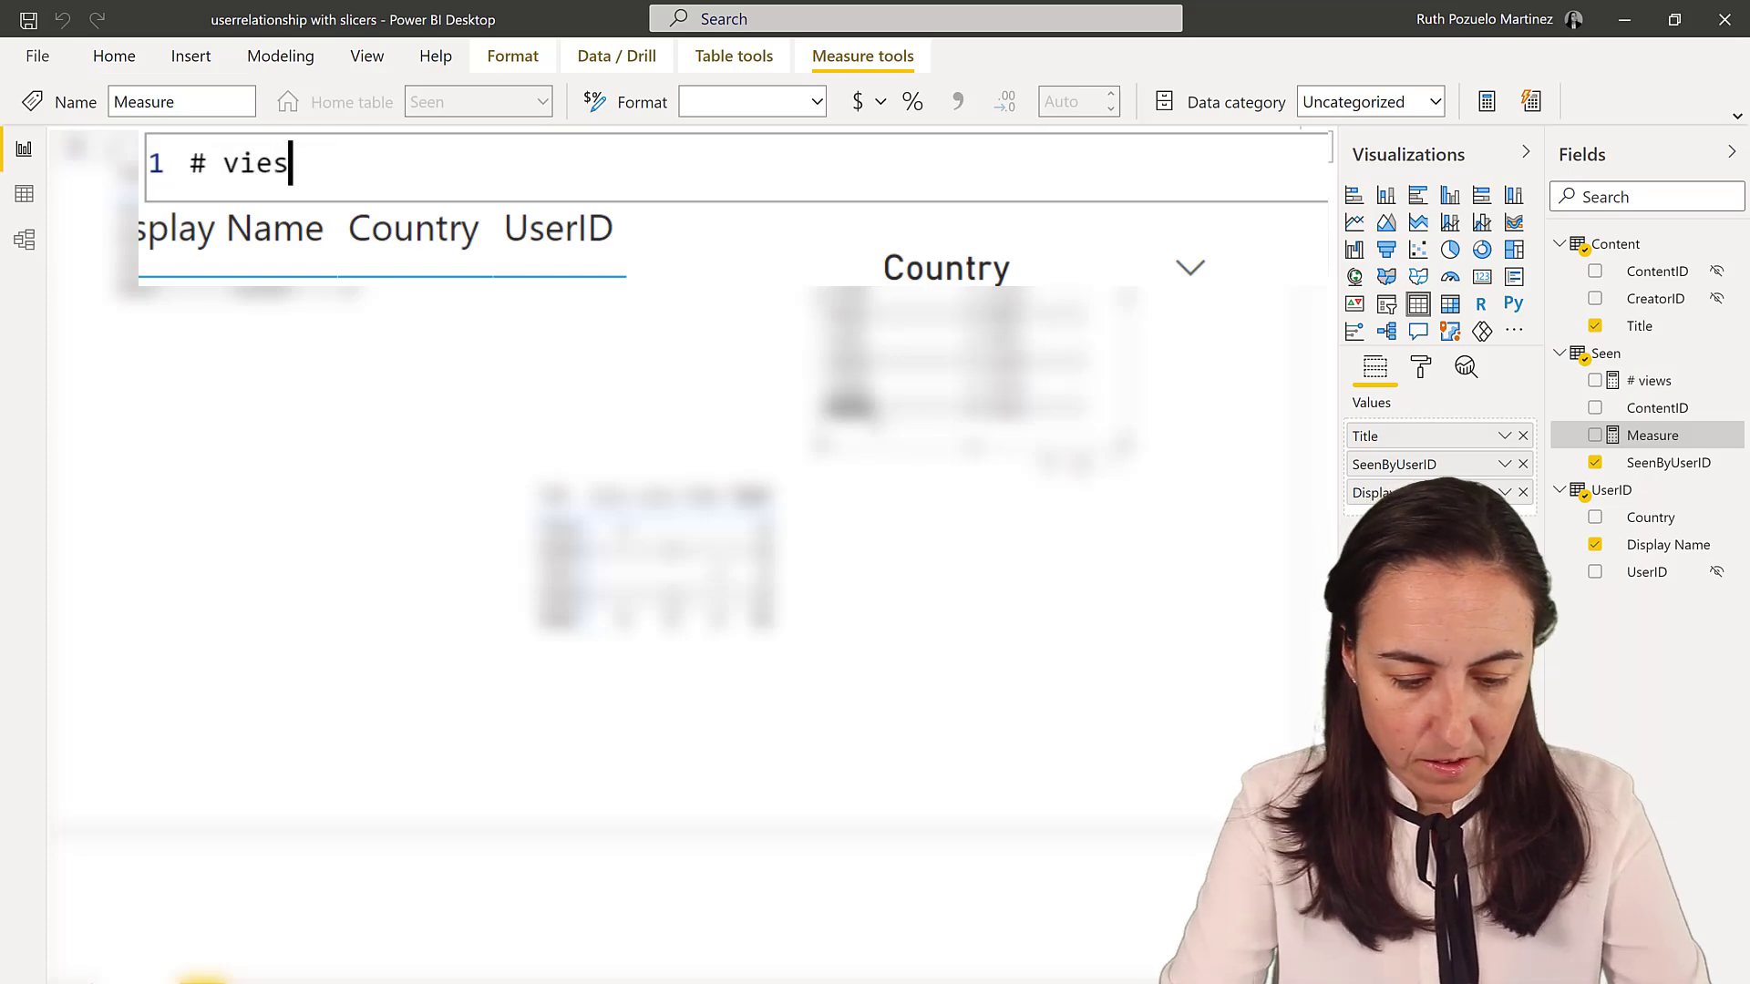
{"action": "key", "text": "BackSpace"}
{"action": "type", "text": "ws "}
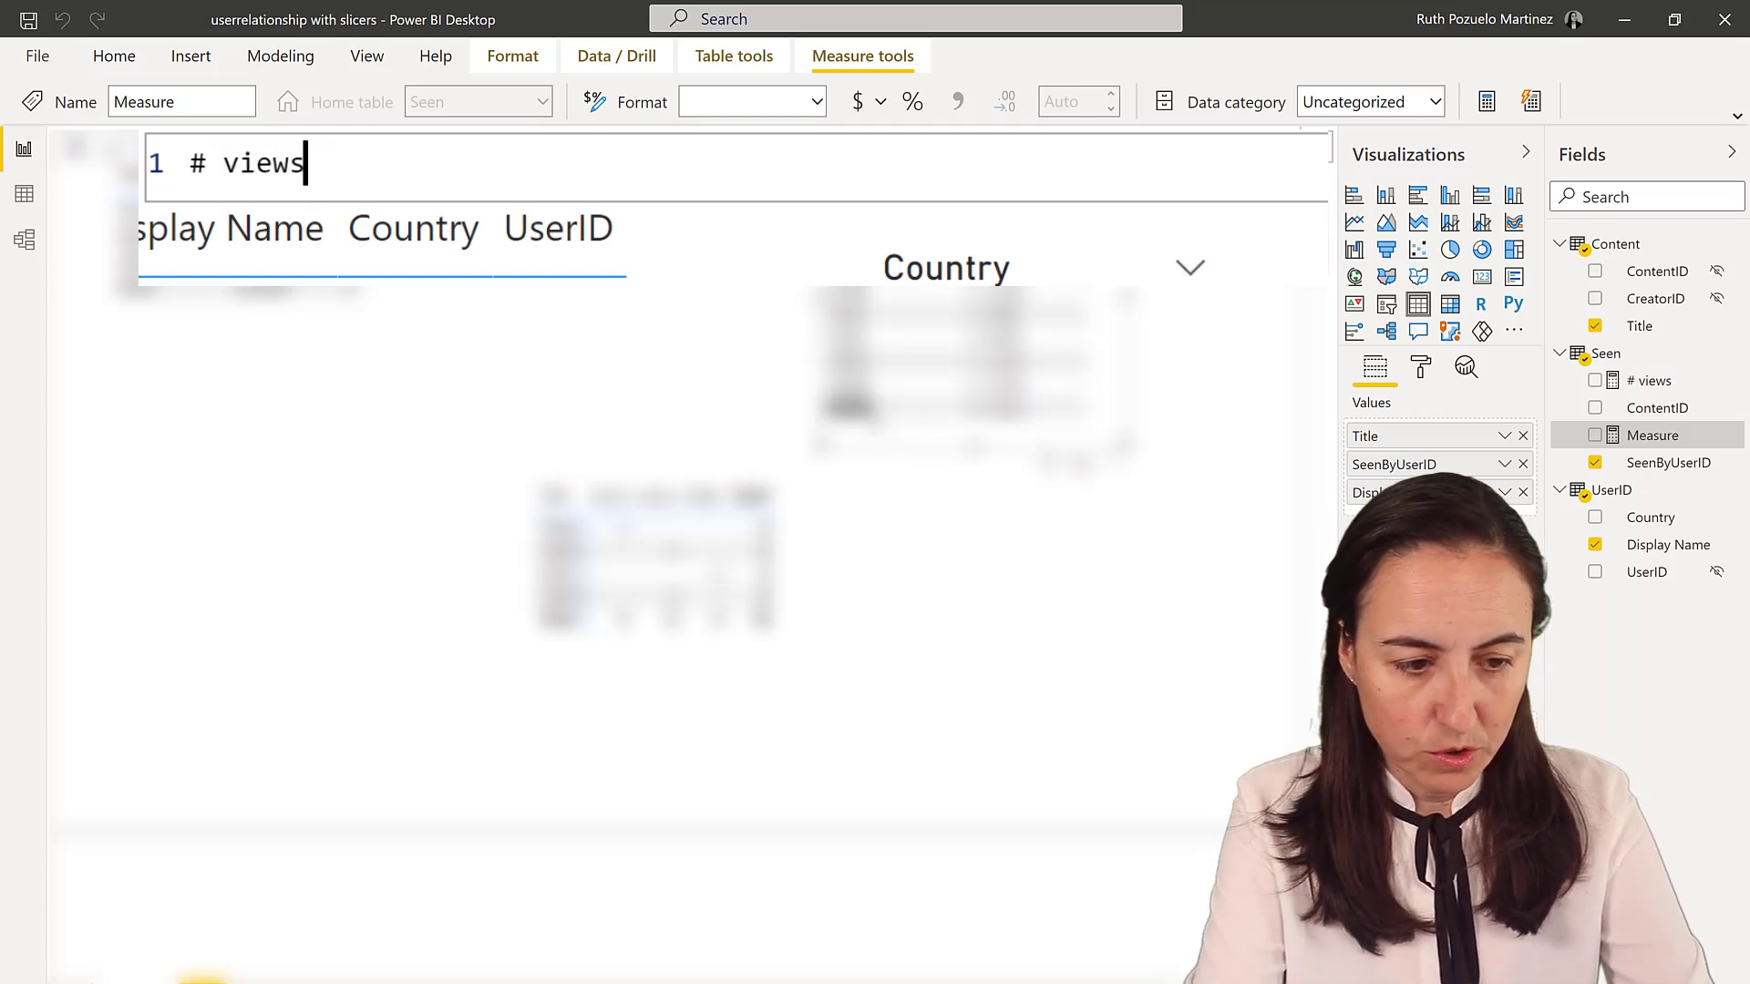
{"action": "type", "text": "("}
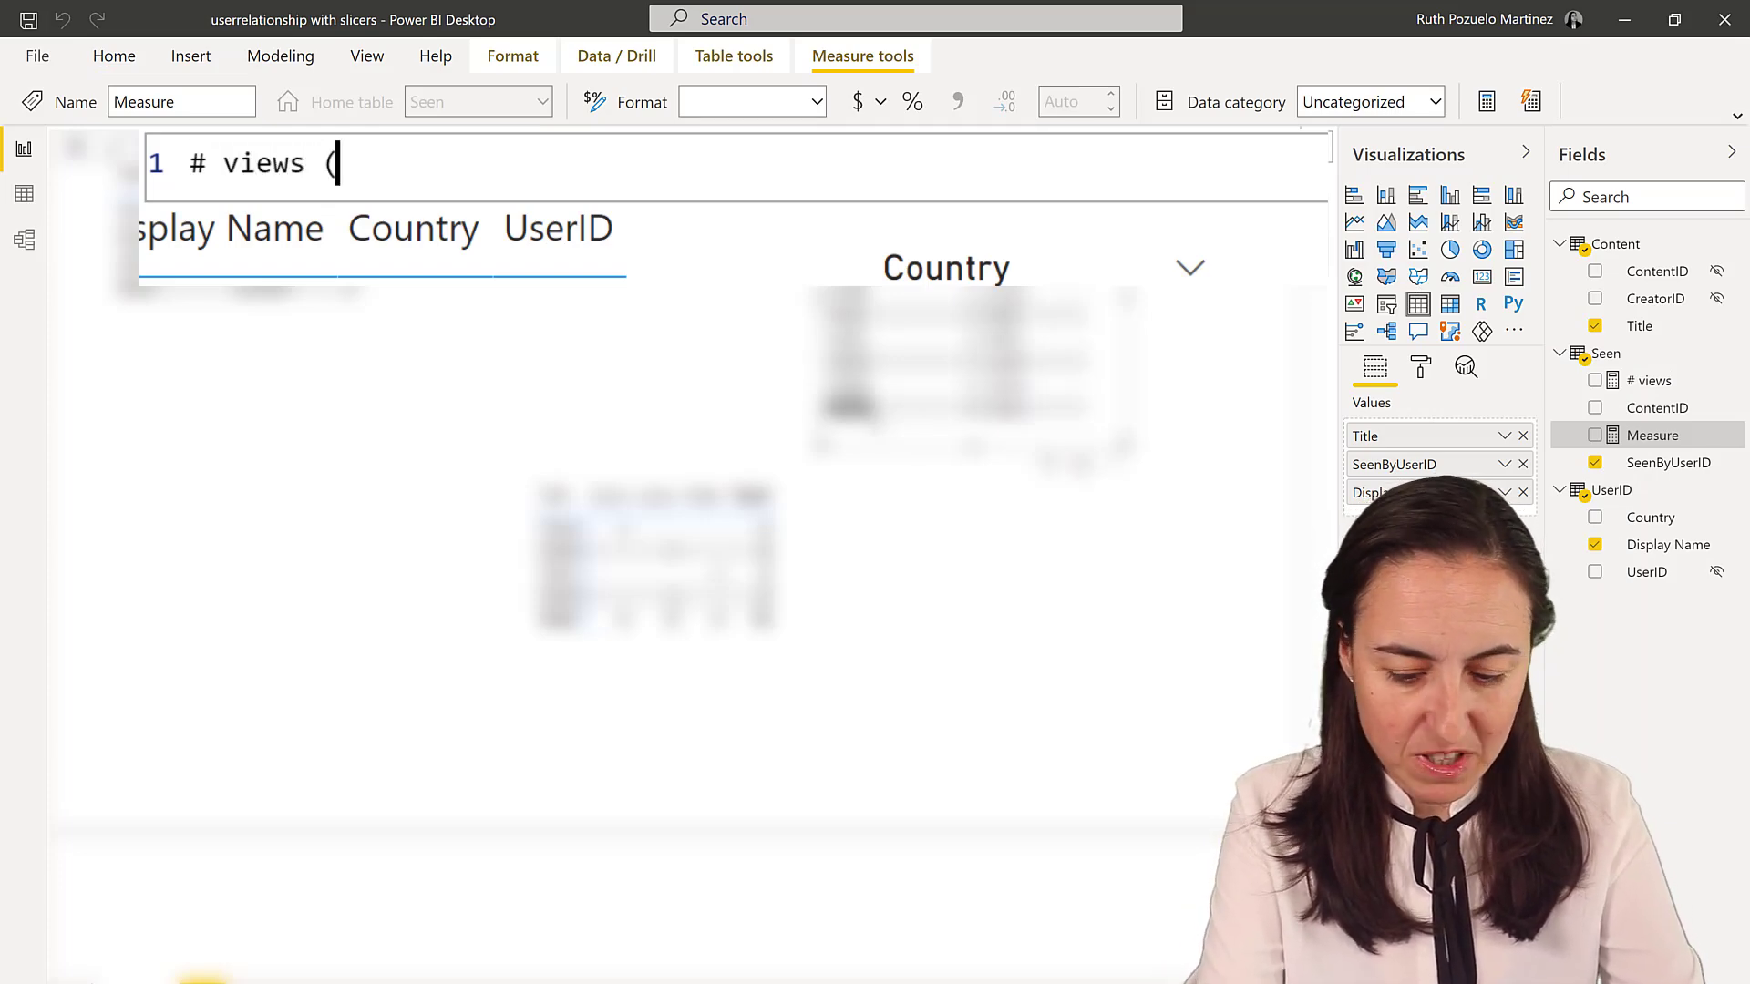
{"action": "type", "text": "inact"}
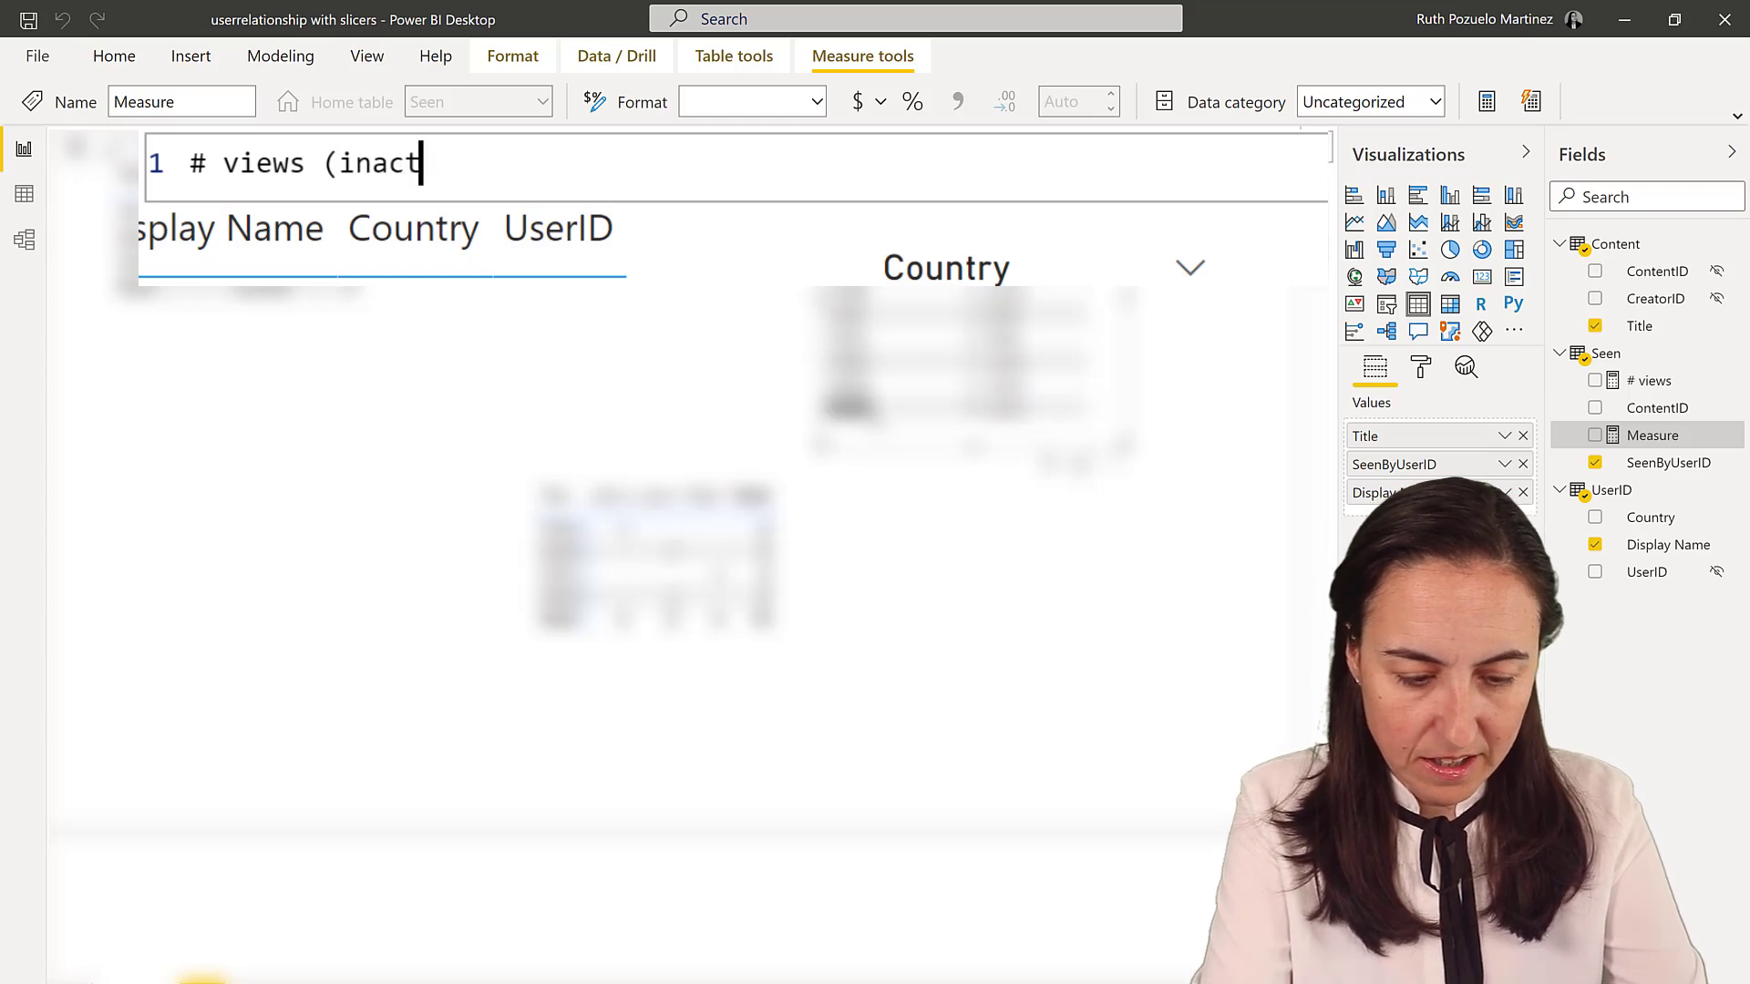
{"action": "type", "text": "ive) ="}
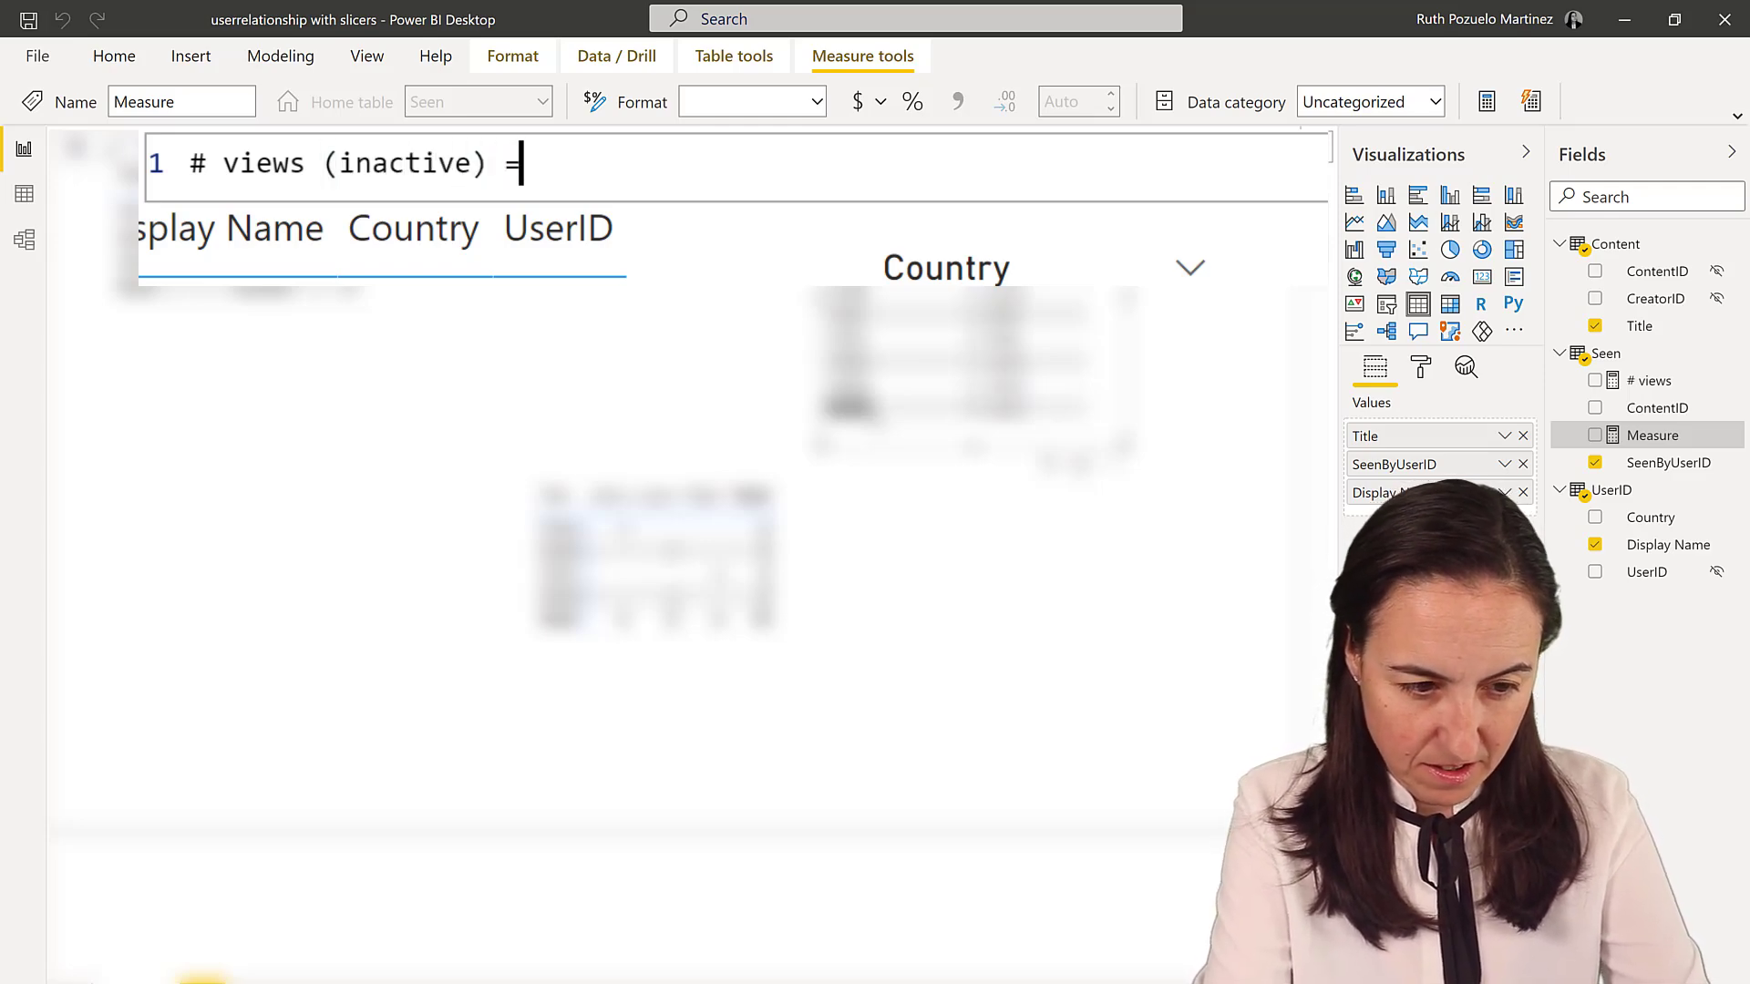
Begin the measure's formula on a new line with CALCULATE, using [# views] as its expression
{"action": "key", "text": "Return"}
{"action": "type", "text": "c"}
{"action": "key", "text": "Tab"}
{"action": "type", "text": "("}
{"action": "key", "text": "Return"}
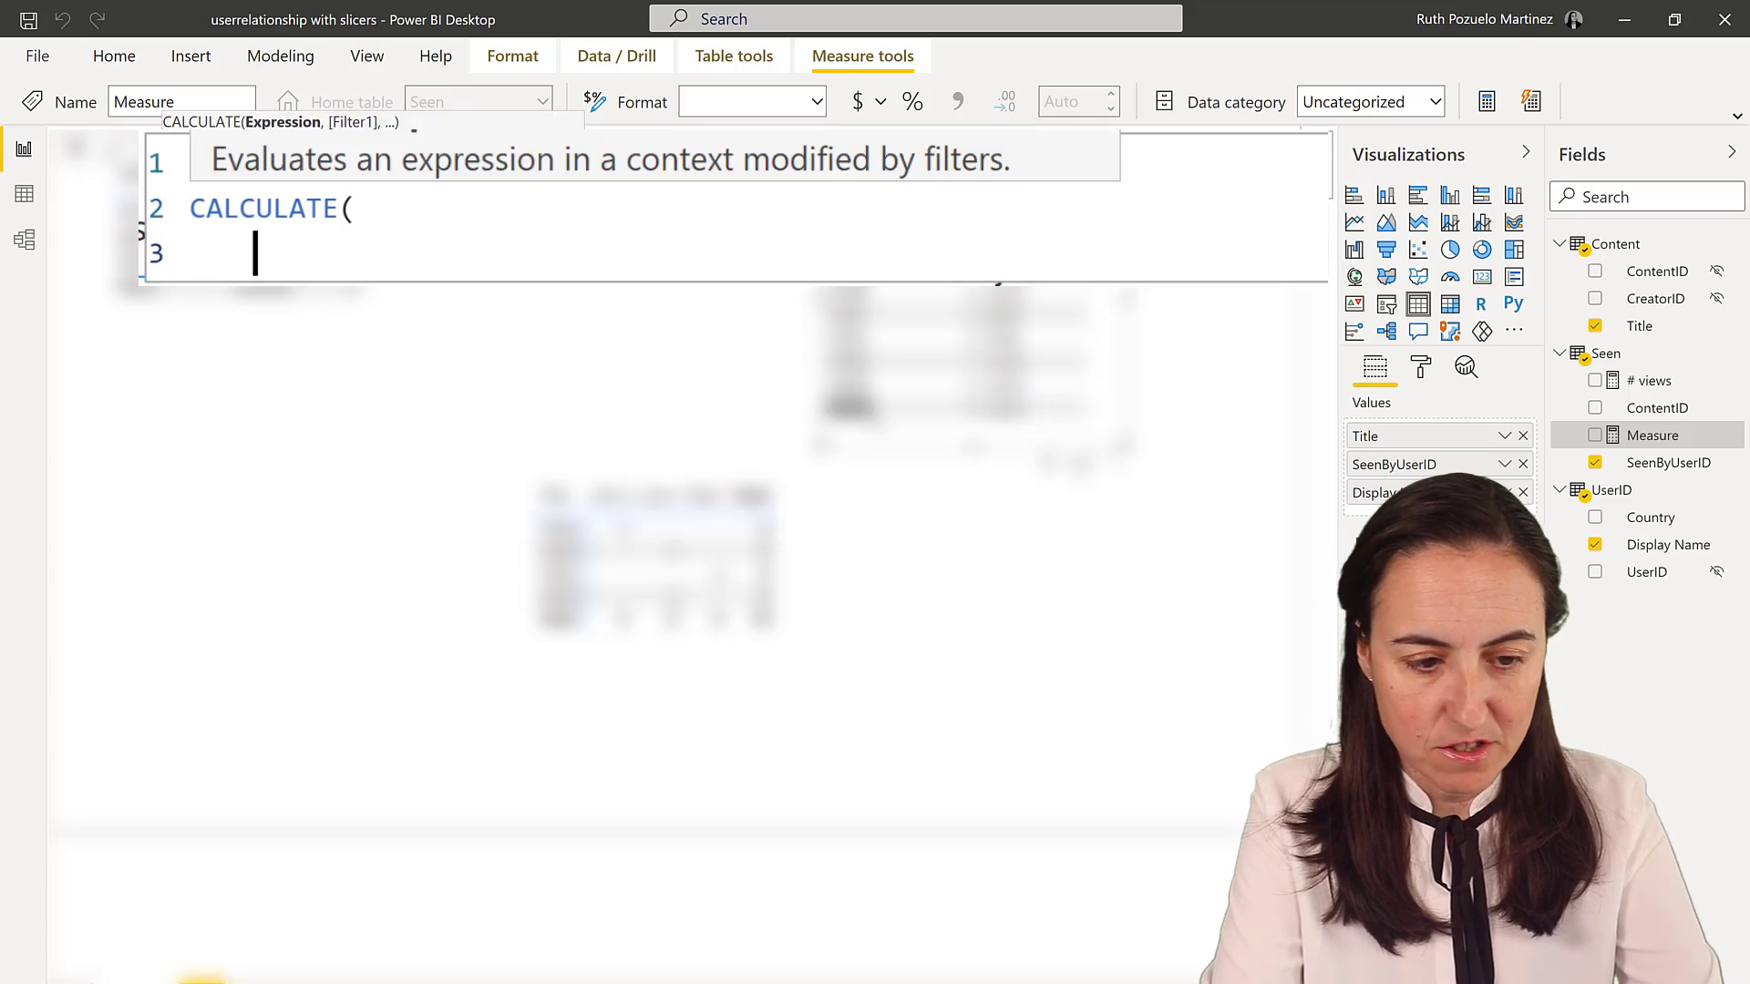
{"action": "type", "text": "[# views]"}
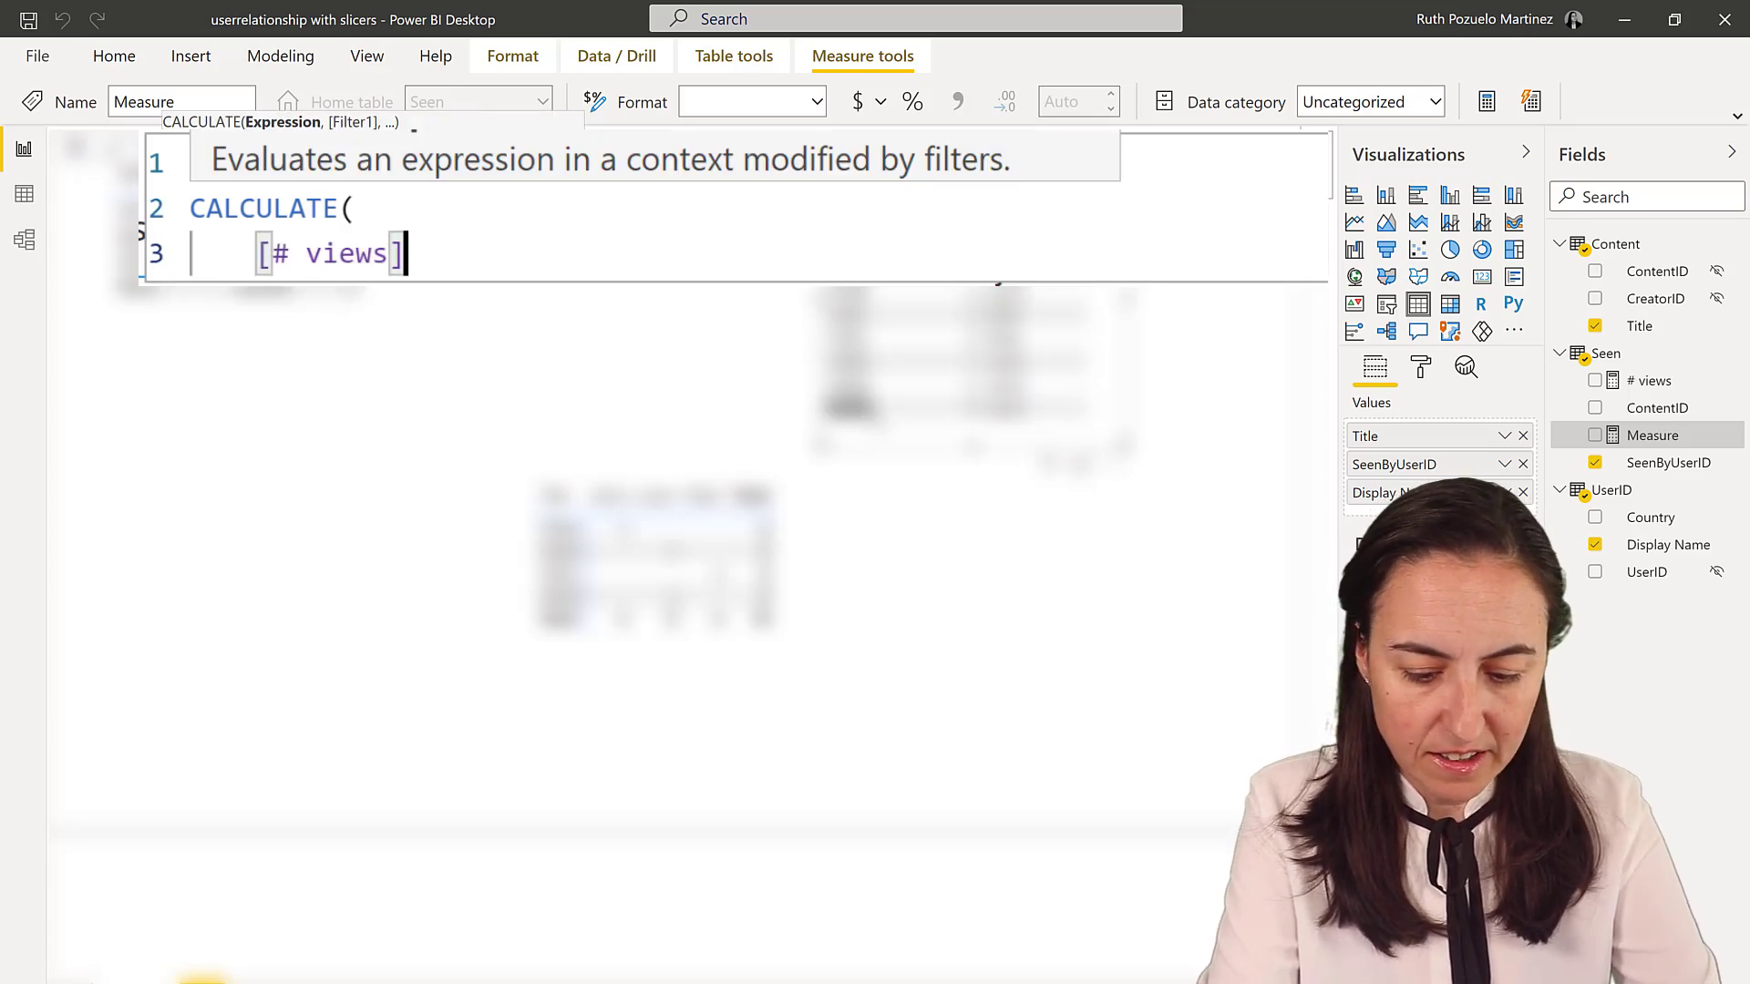
Add USERELATIONSHIP(Seen[SeenByUserID], UserID[UserID]) as the CALCULATE filter and commit the measure
{"action": "type", "text": ", user"}
{"action": "key", "text": "Tab"}
{"action": "type", "text": "("}
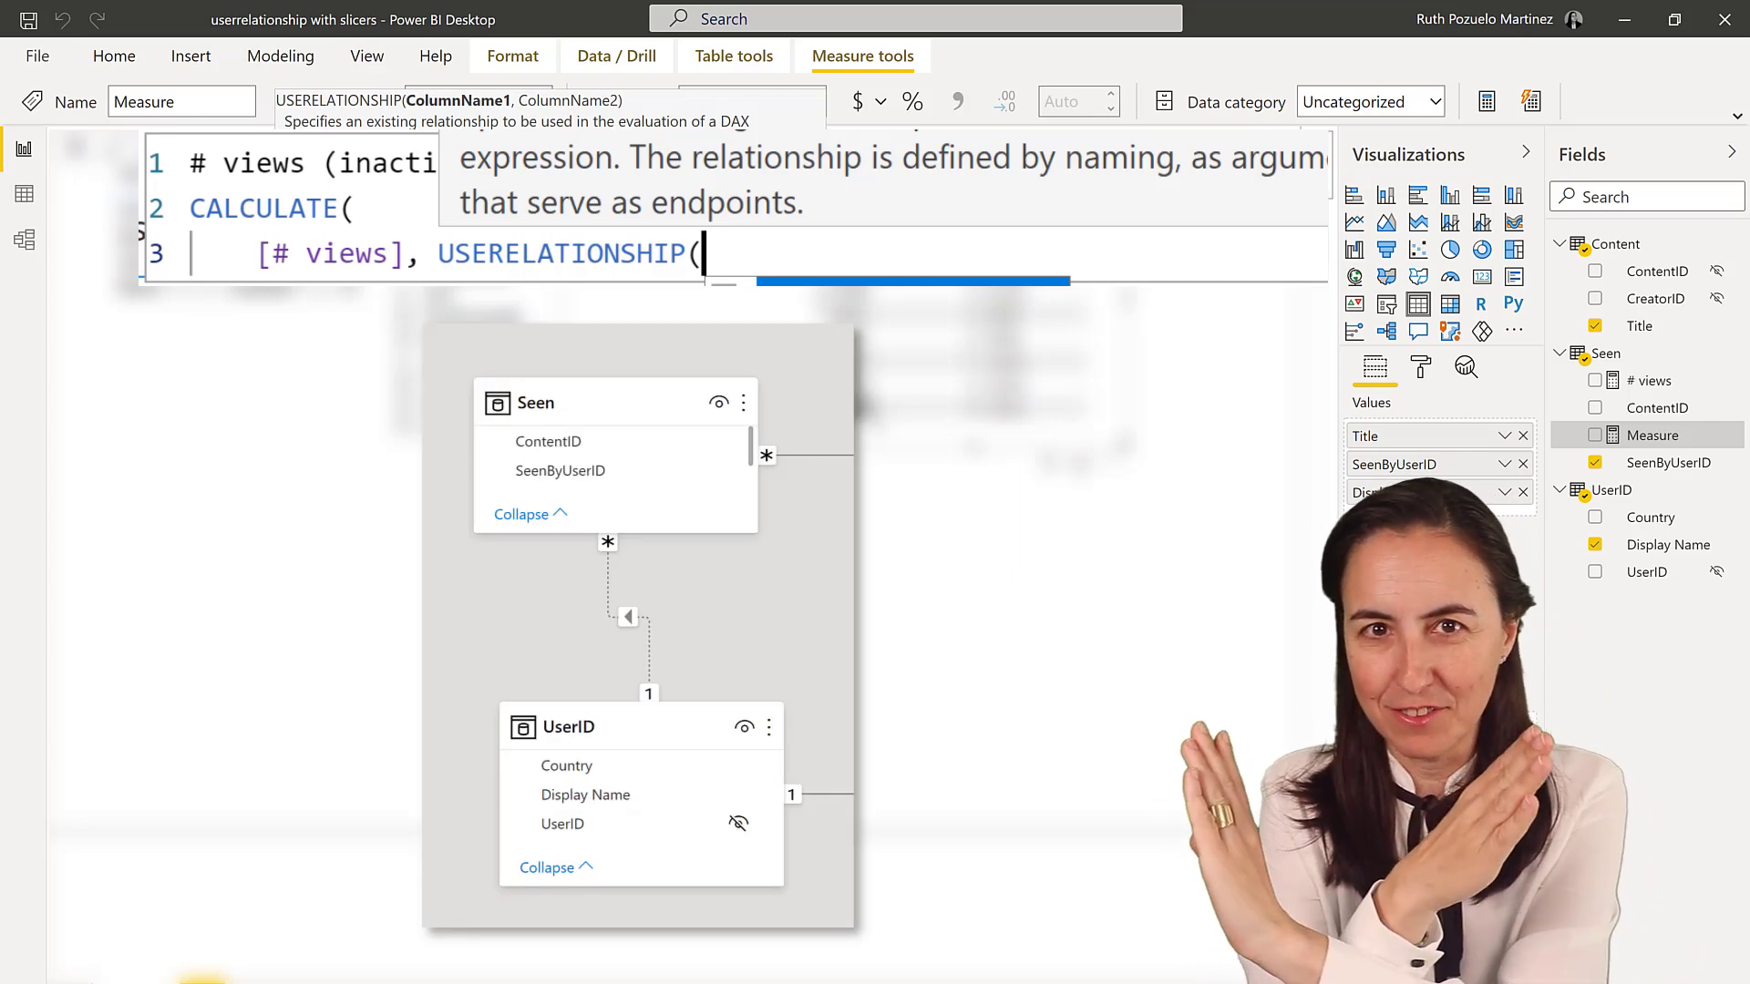
{"action": "type", "text": "see"}
{"action": "key", "text": "Tab"}
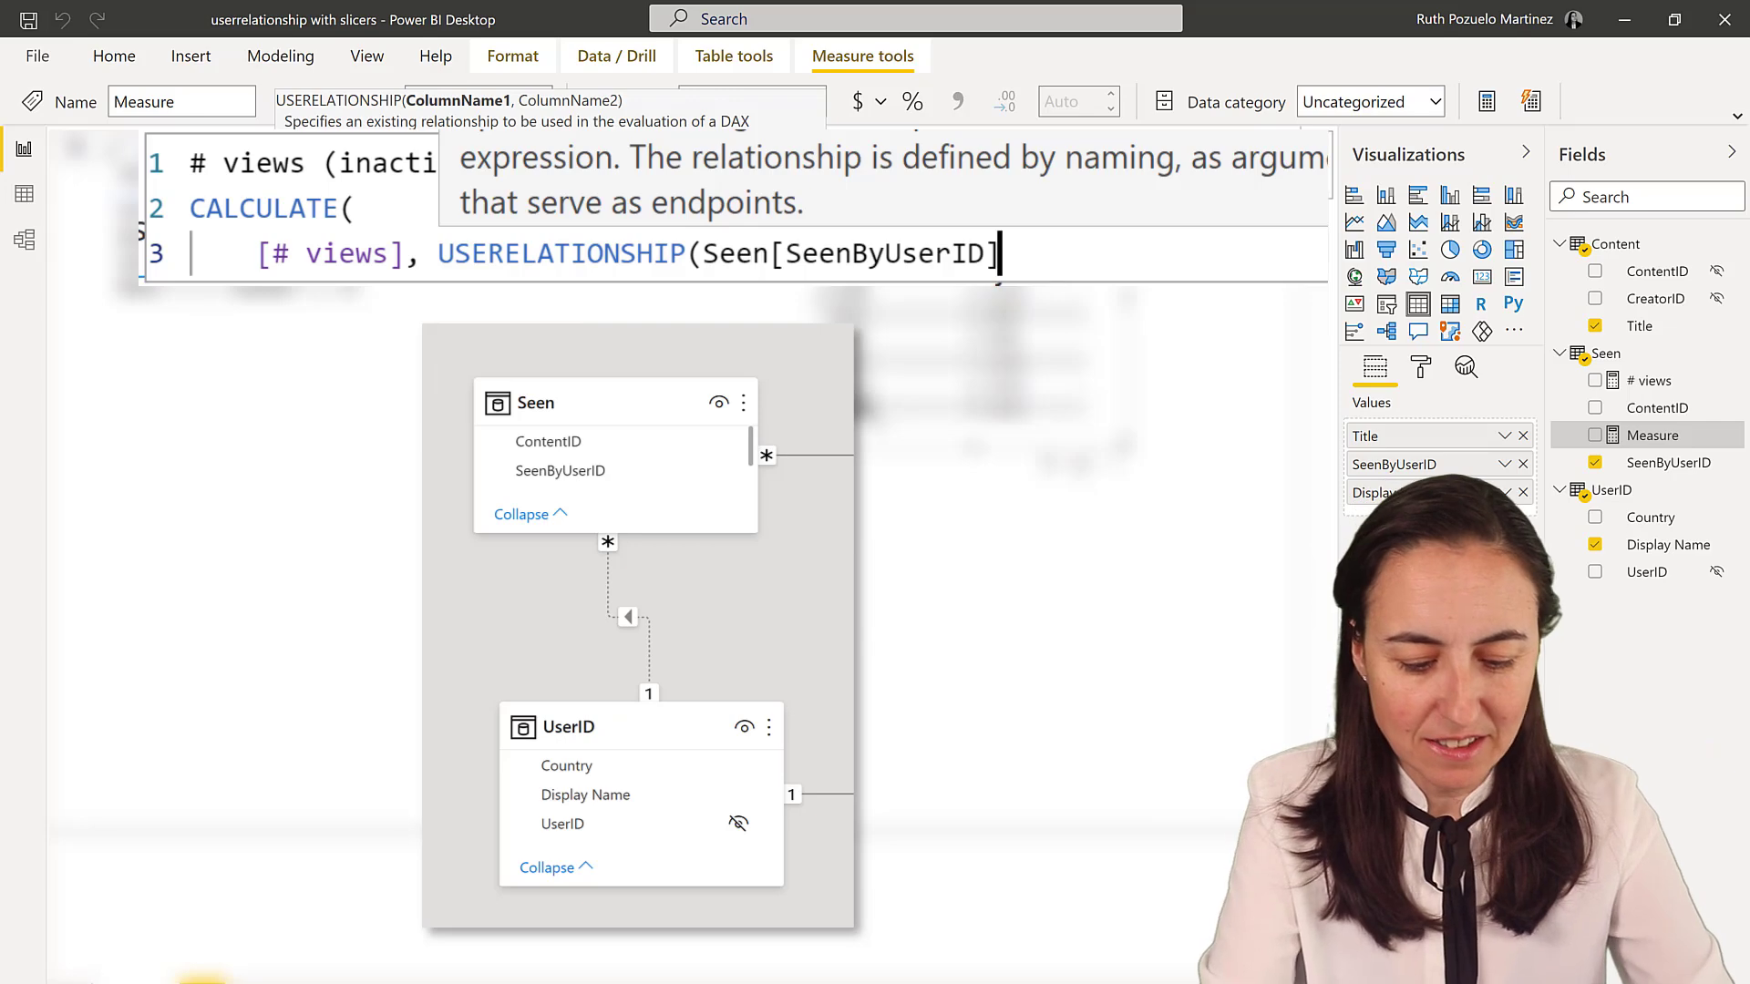
{"action": "type", "text": ", "}
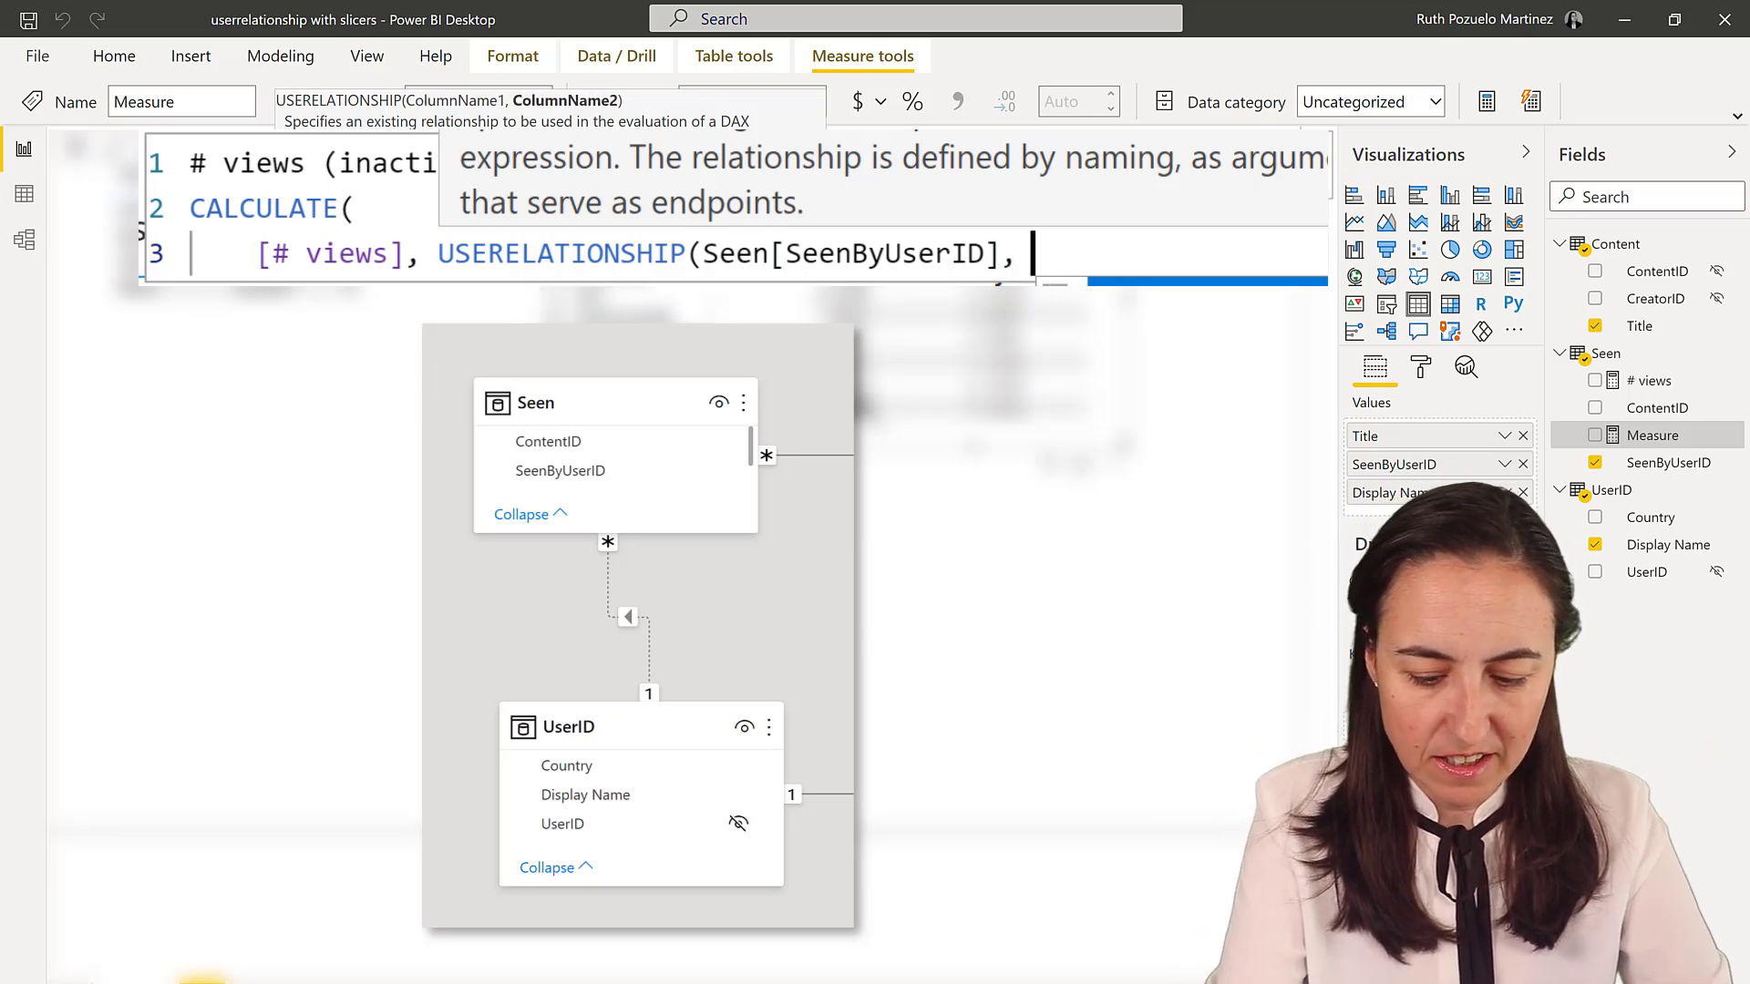
{"action": "type", "text": "user"}
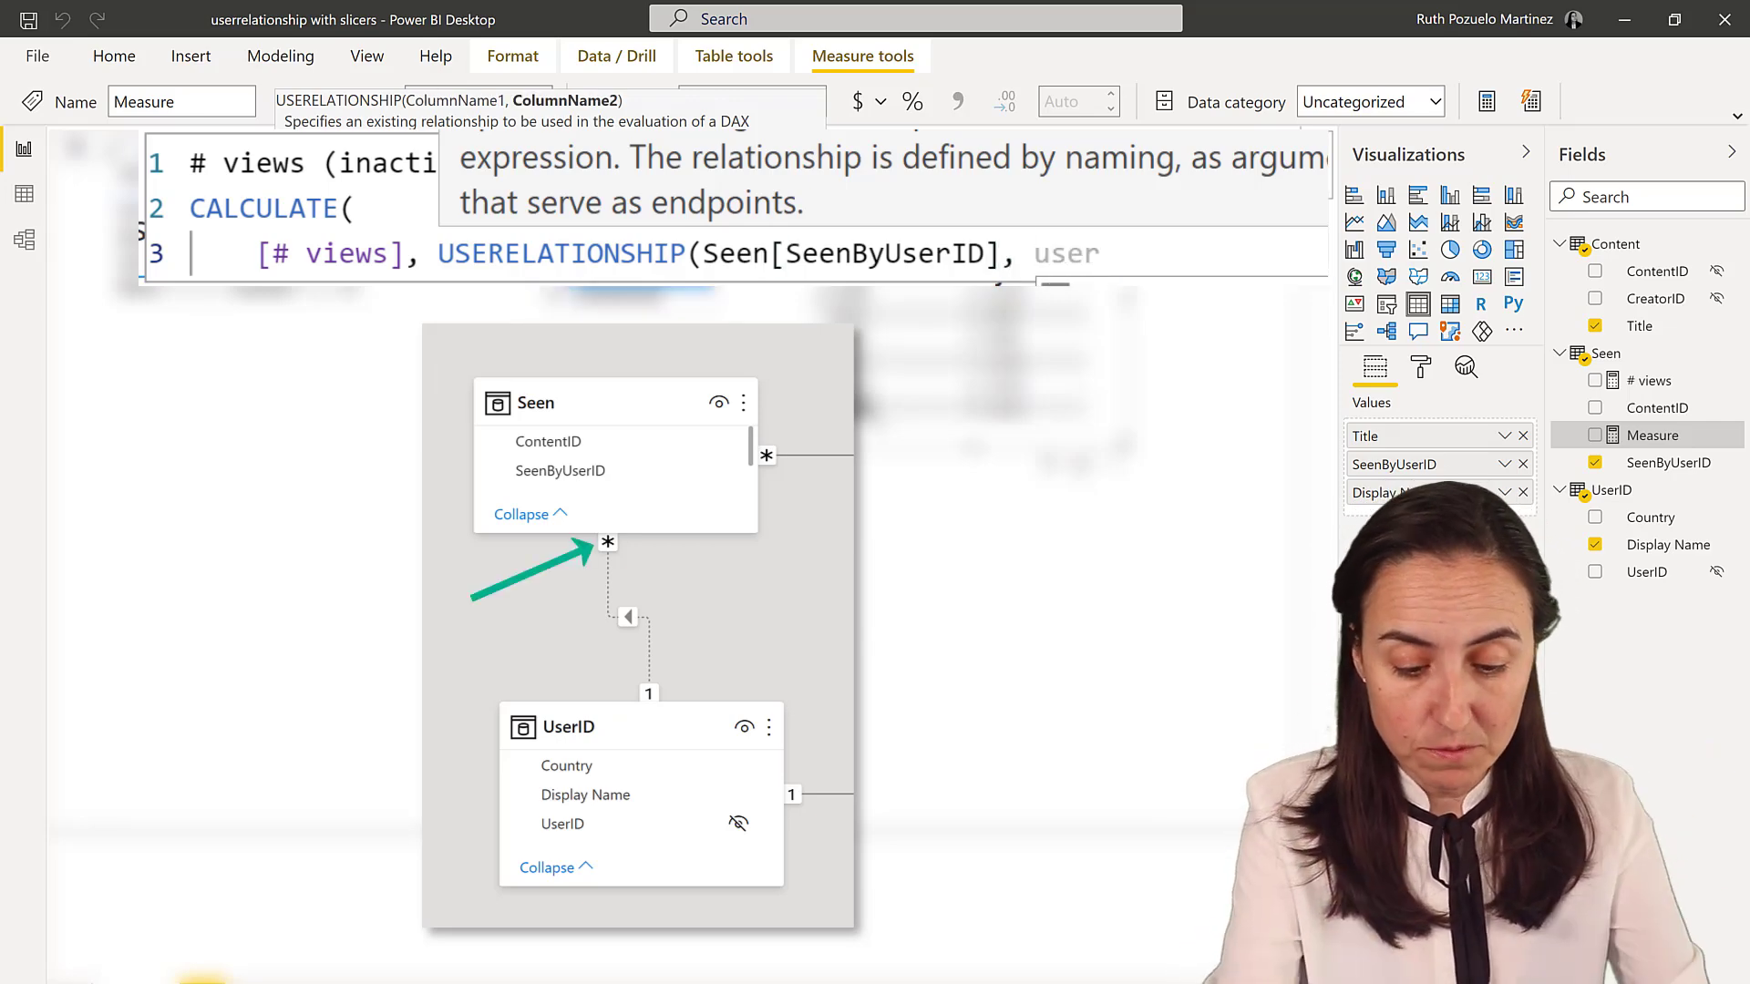
{"action": "key", "text": "Tab"}
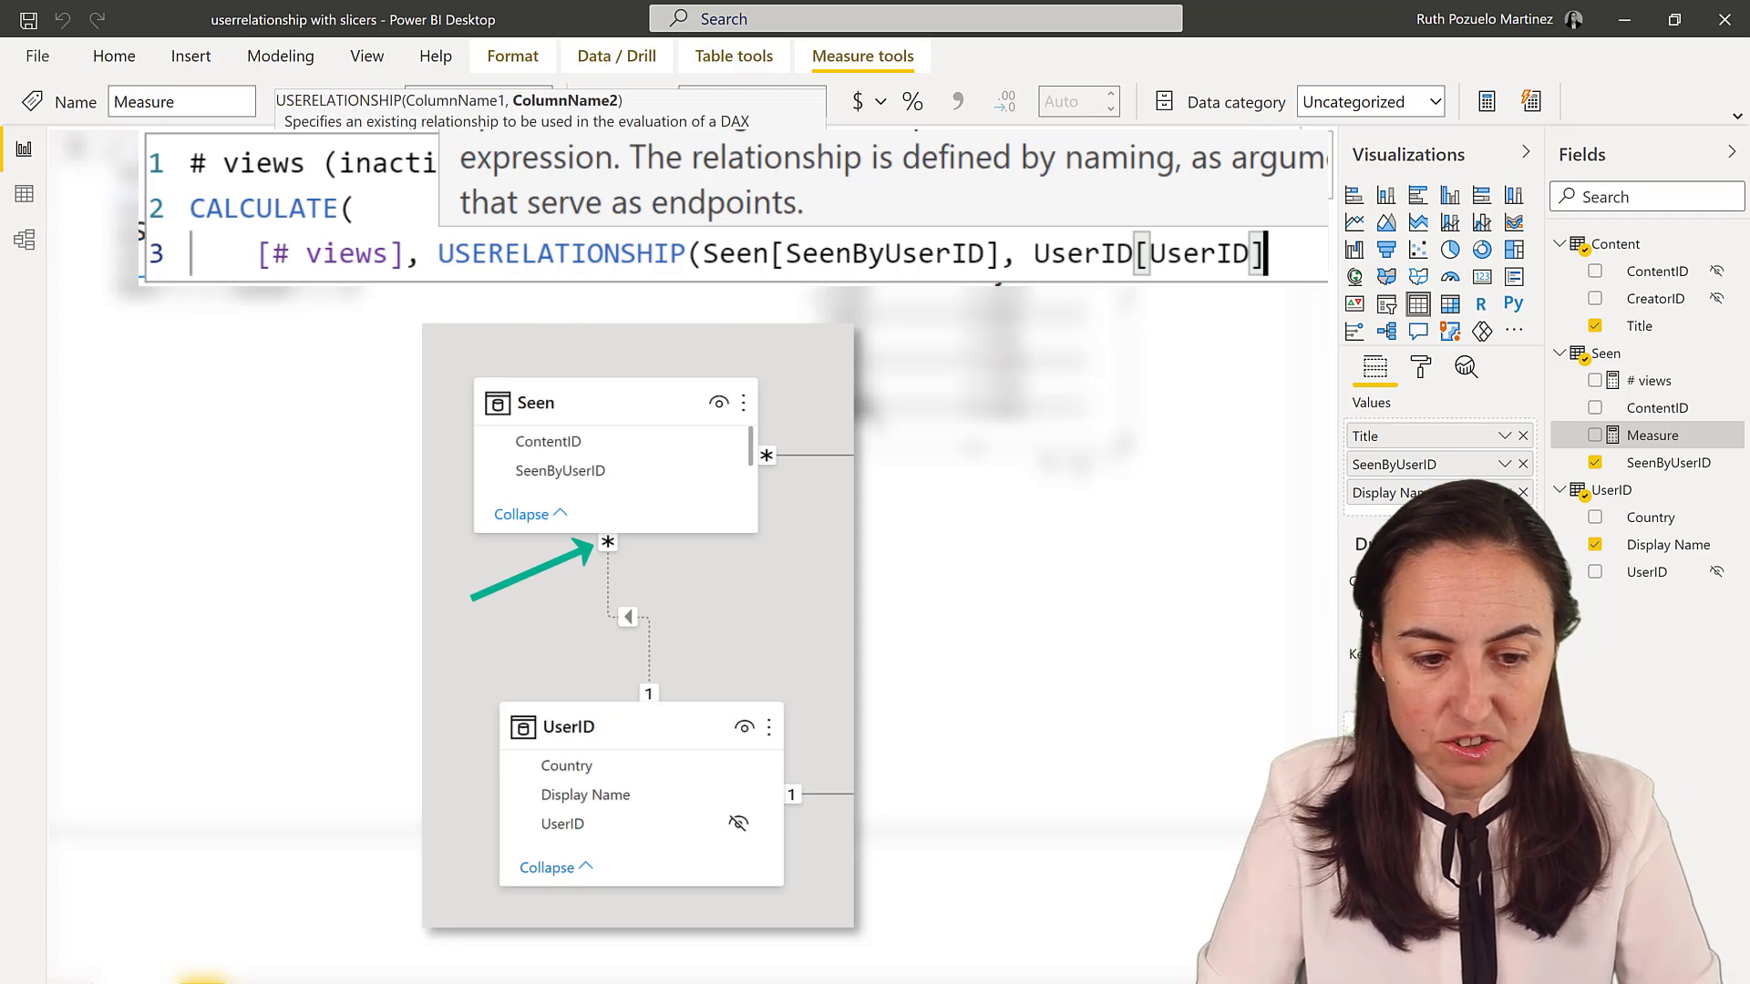
{"action": "type", "text": ")"}
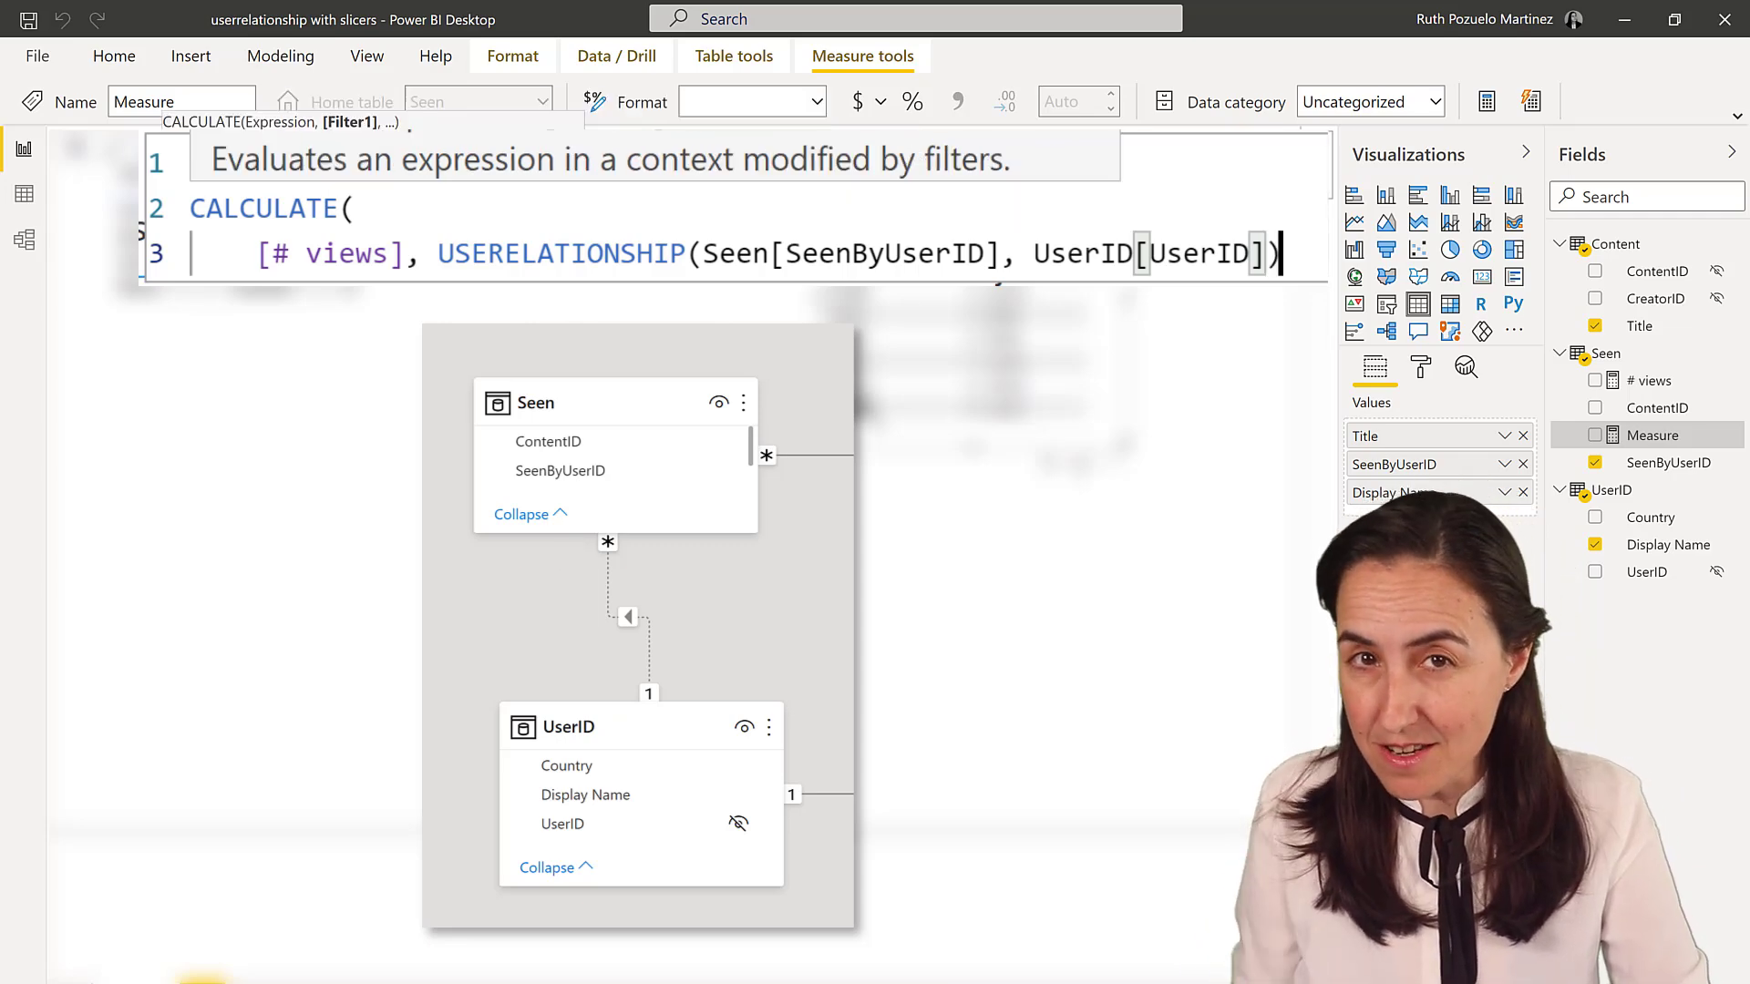
{"action": "type", "text": ")"}
{"action": "key", "text": "Return"}
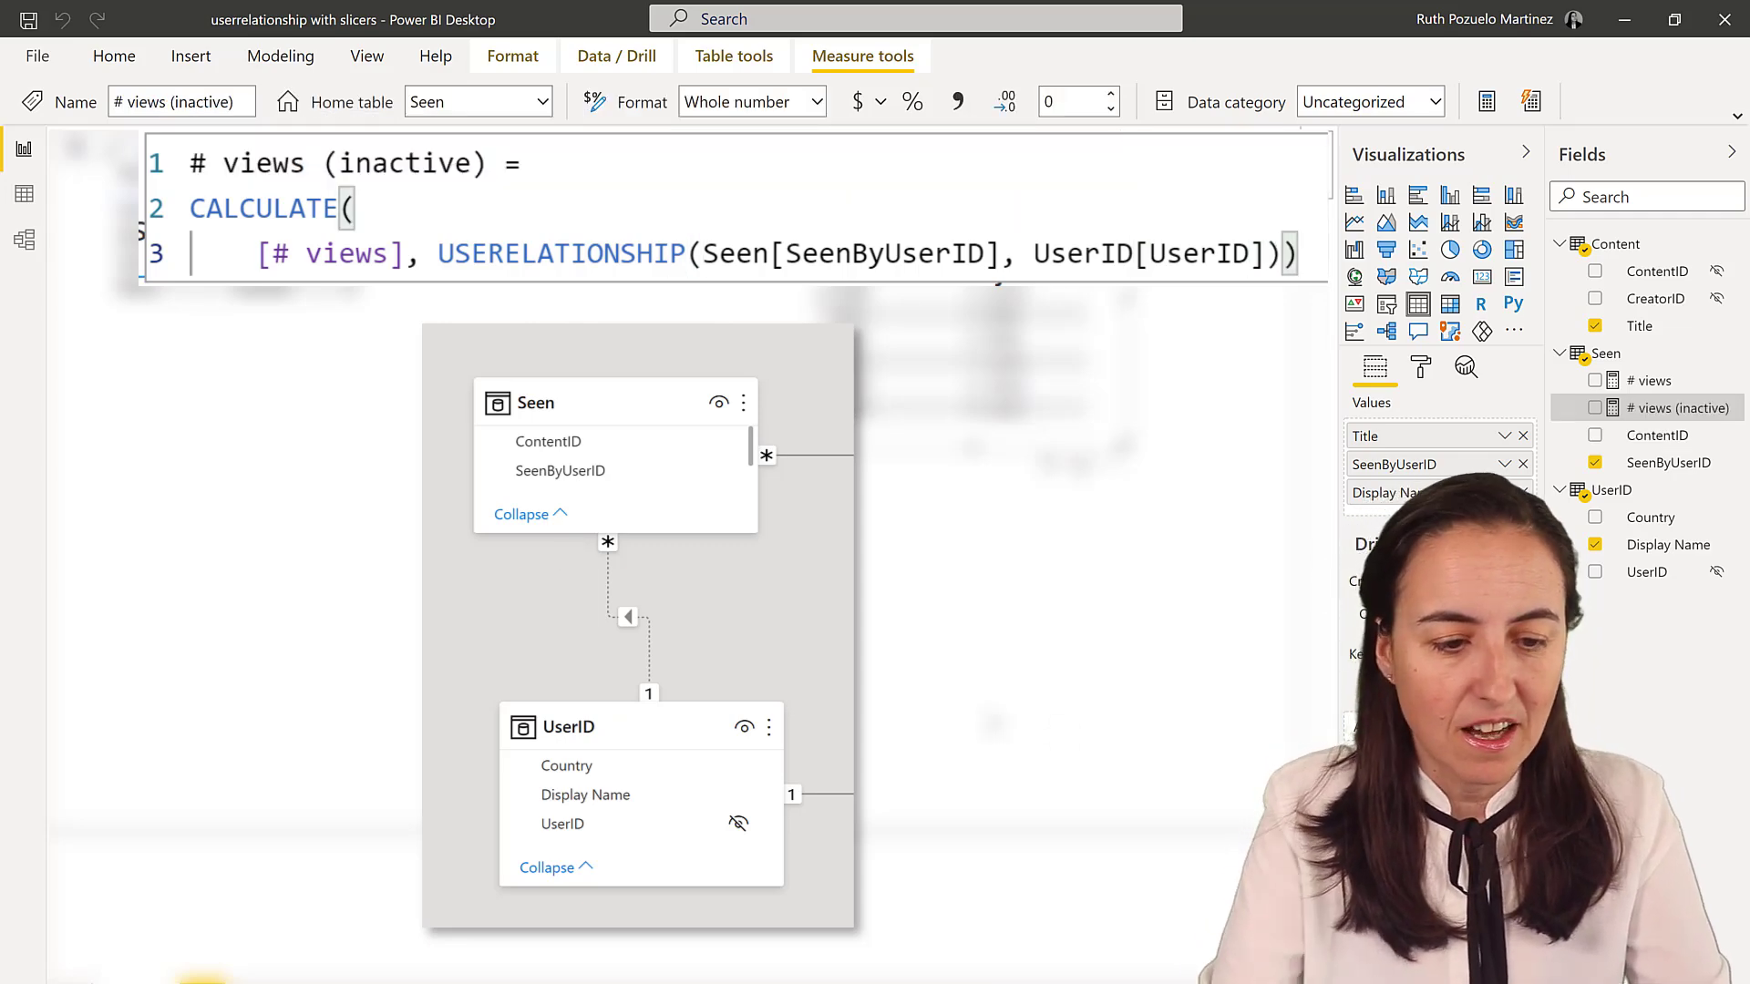
Duplicate the Title by Display Name matrix and place the copy directly below the original
{"action": "left_click", "coordinate": [829, 574]}
{"action": "key", "text": "ctrl+c"}
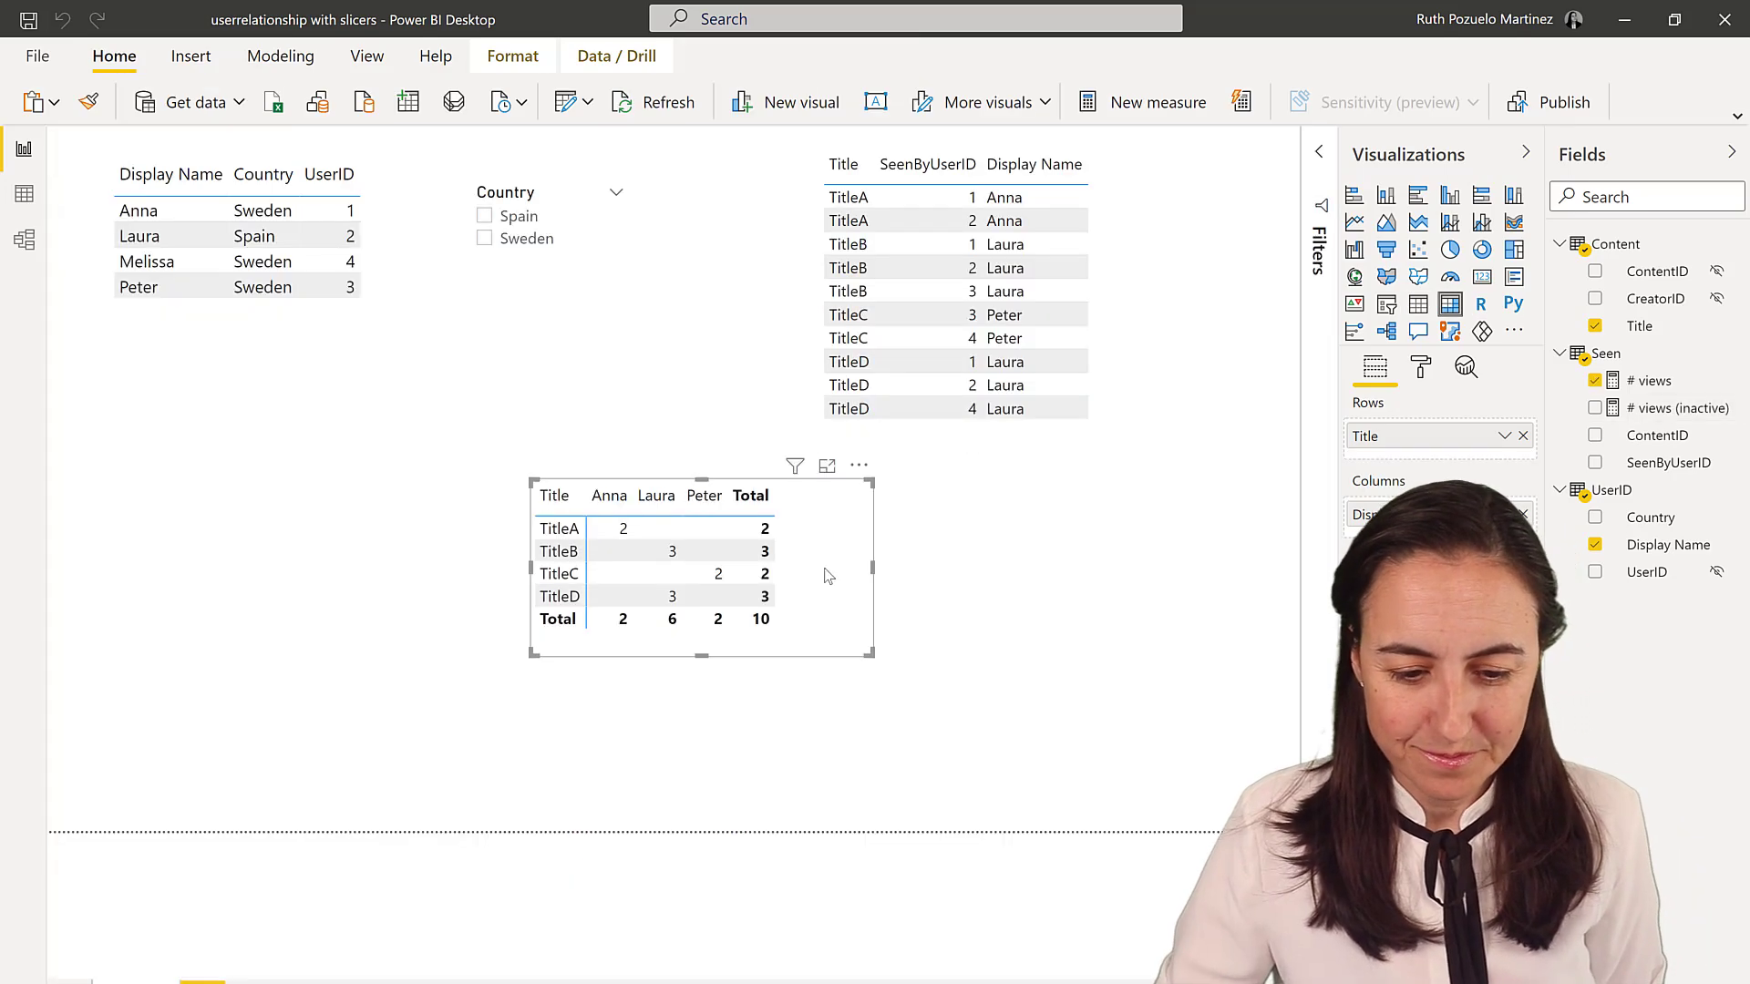
{"action": "key", "text": "ctrl+v"}
{"action": "left_click_drag", "start_coordinate": [820, 596], "coordinate": [804, 754]}
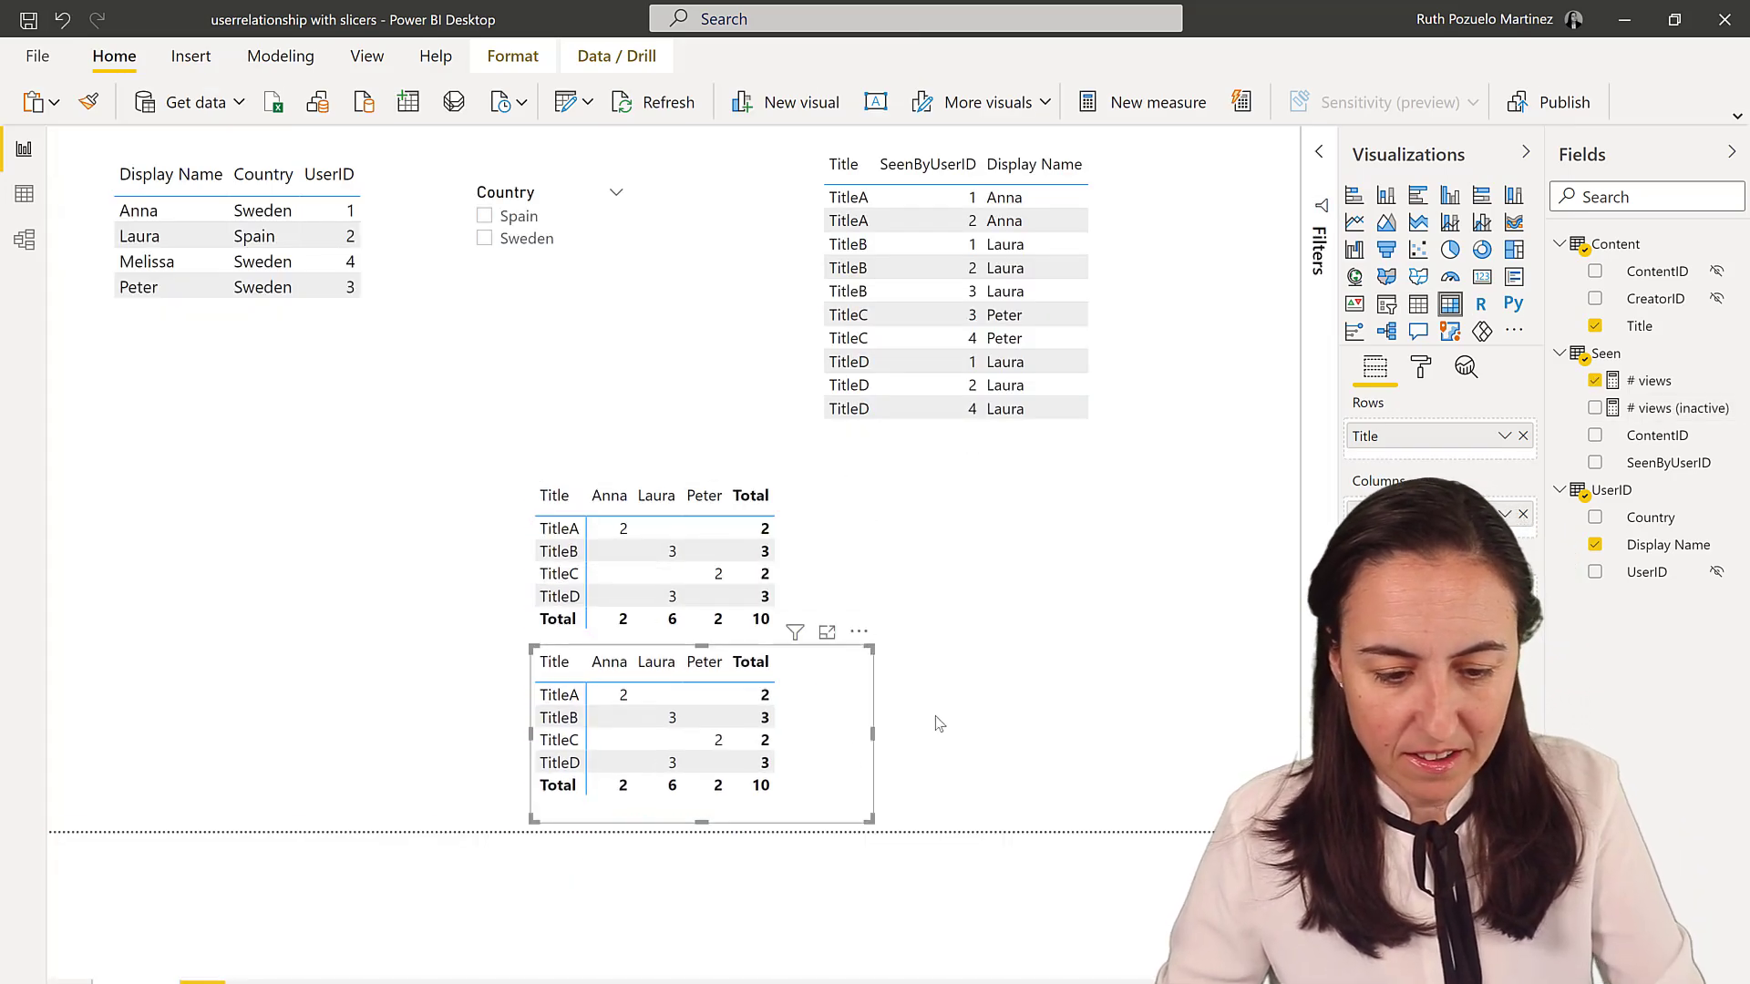
Replace # views with # views (inactive) in the copied matrix, and remove Display Name from the Title and SeenByUserID table
{"action": "left_click_drag", "start_coordinate": [1658, 408], "coordinate": [1549, 556]}
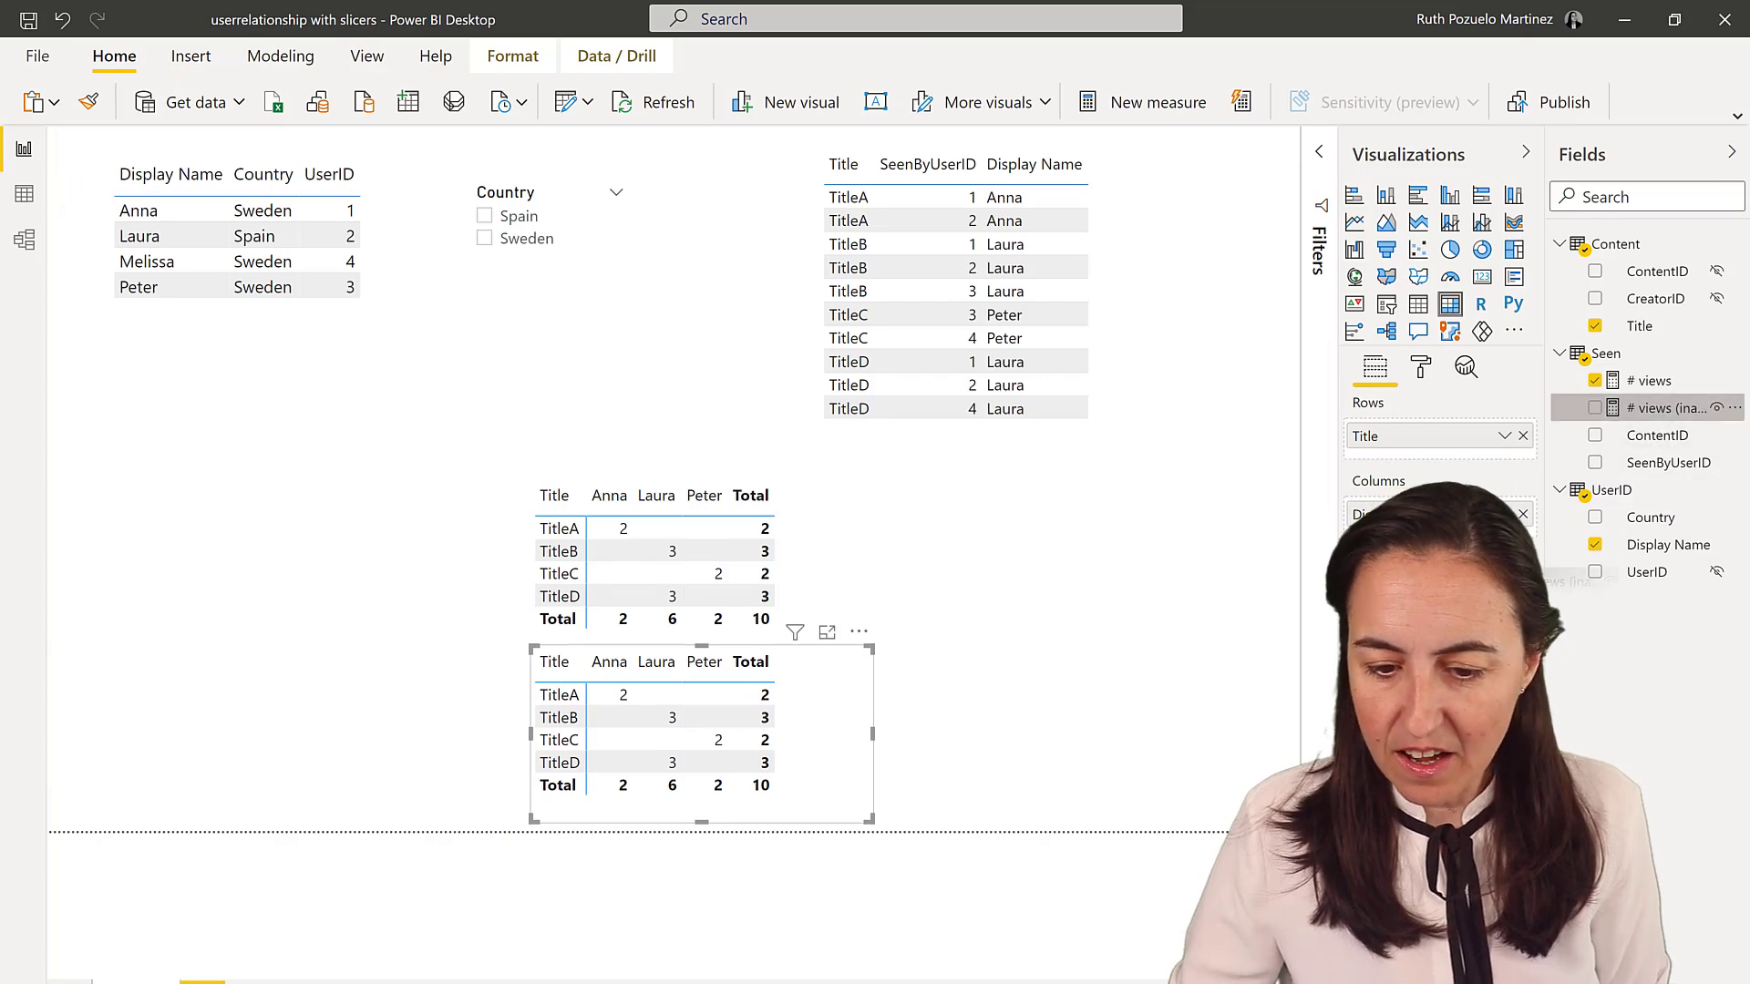
{"action": "left_click", "coordinate": [1594, 408]}
{"action": "left_click", "coordinate": [1594, 380]}
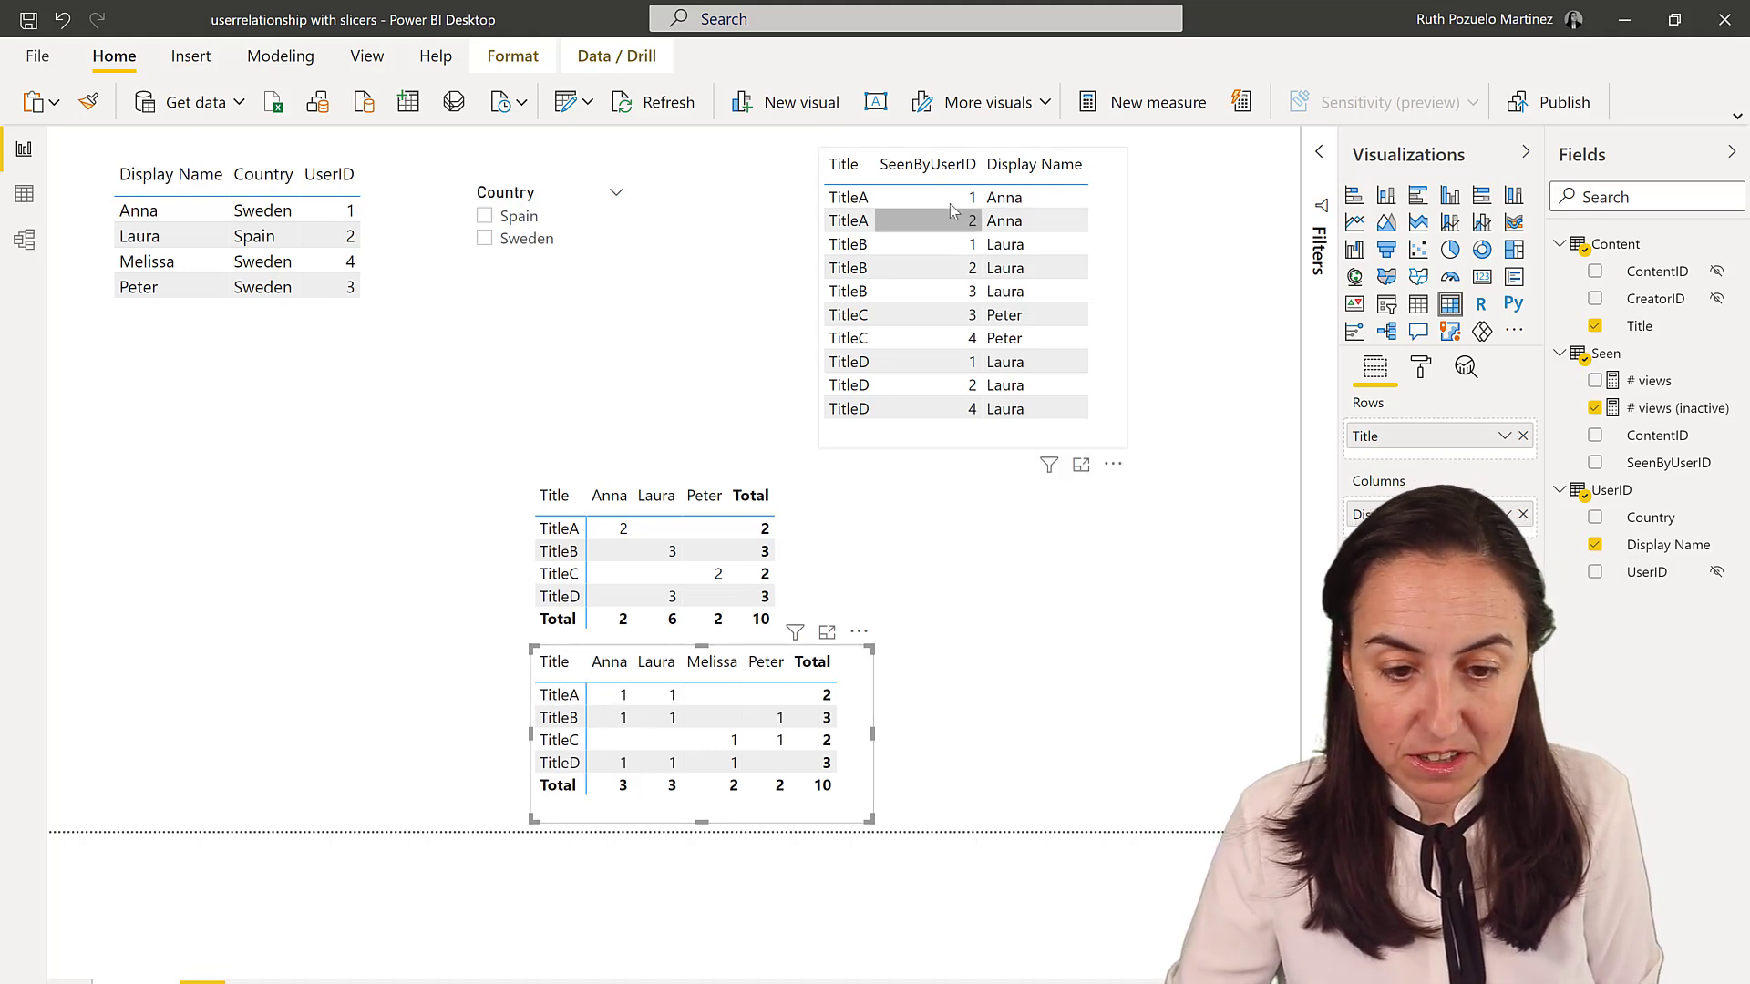
{"action": "left_click", "coordinate": [1105, 254]}
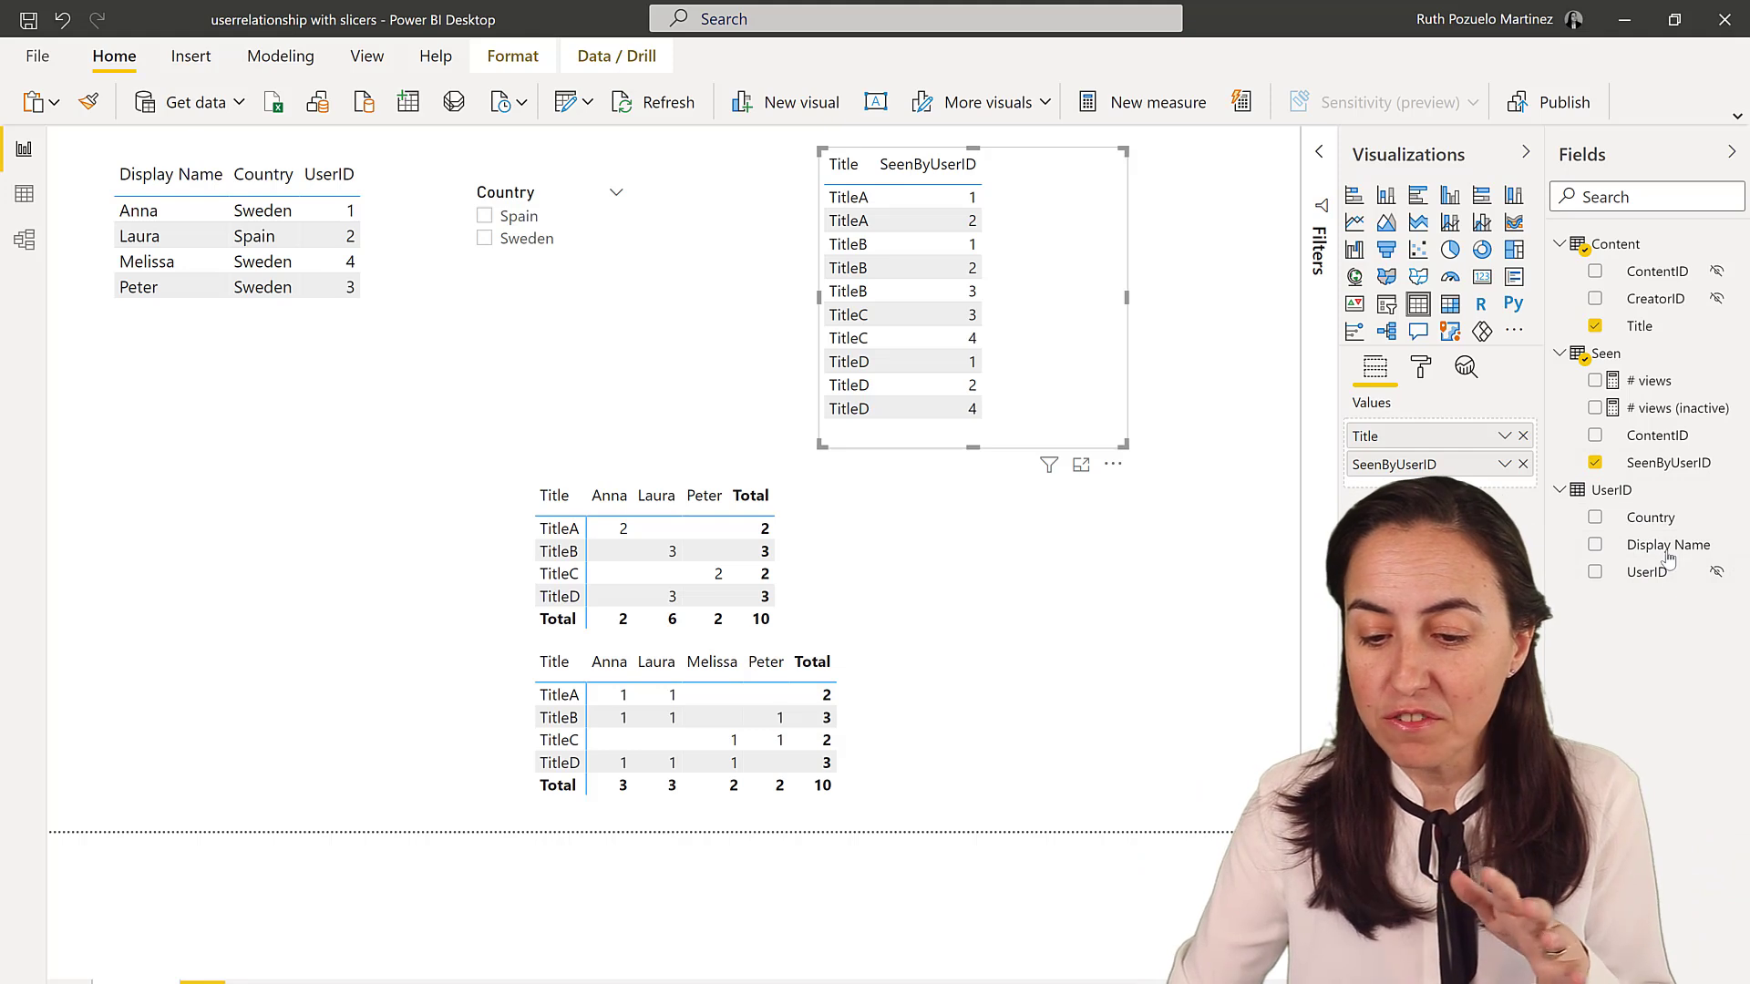
Filter the report with the Country slicer by Spain, and switch it to Sweden to compare both matrices
{"action": "left_click", "coordinate": [533, 202]}
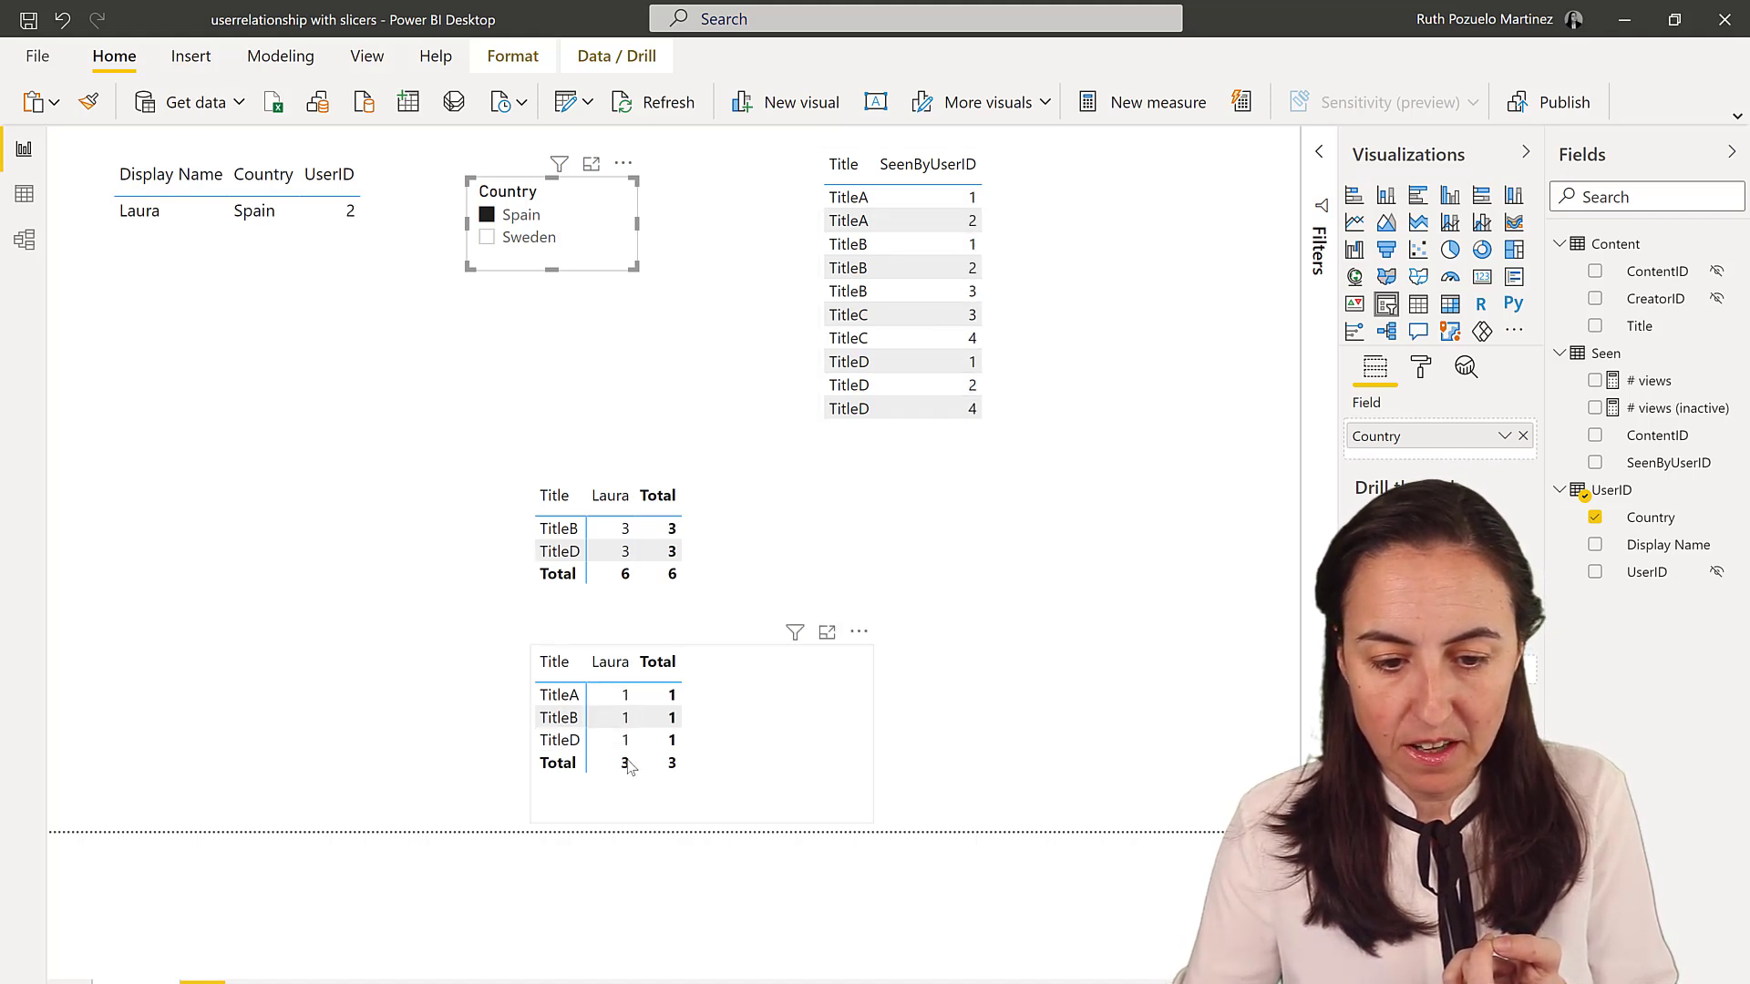
{"action": "left_click", "coordinate": [538, 239]}
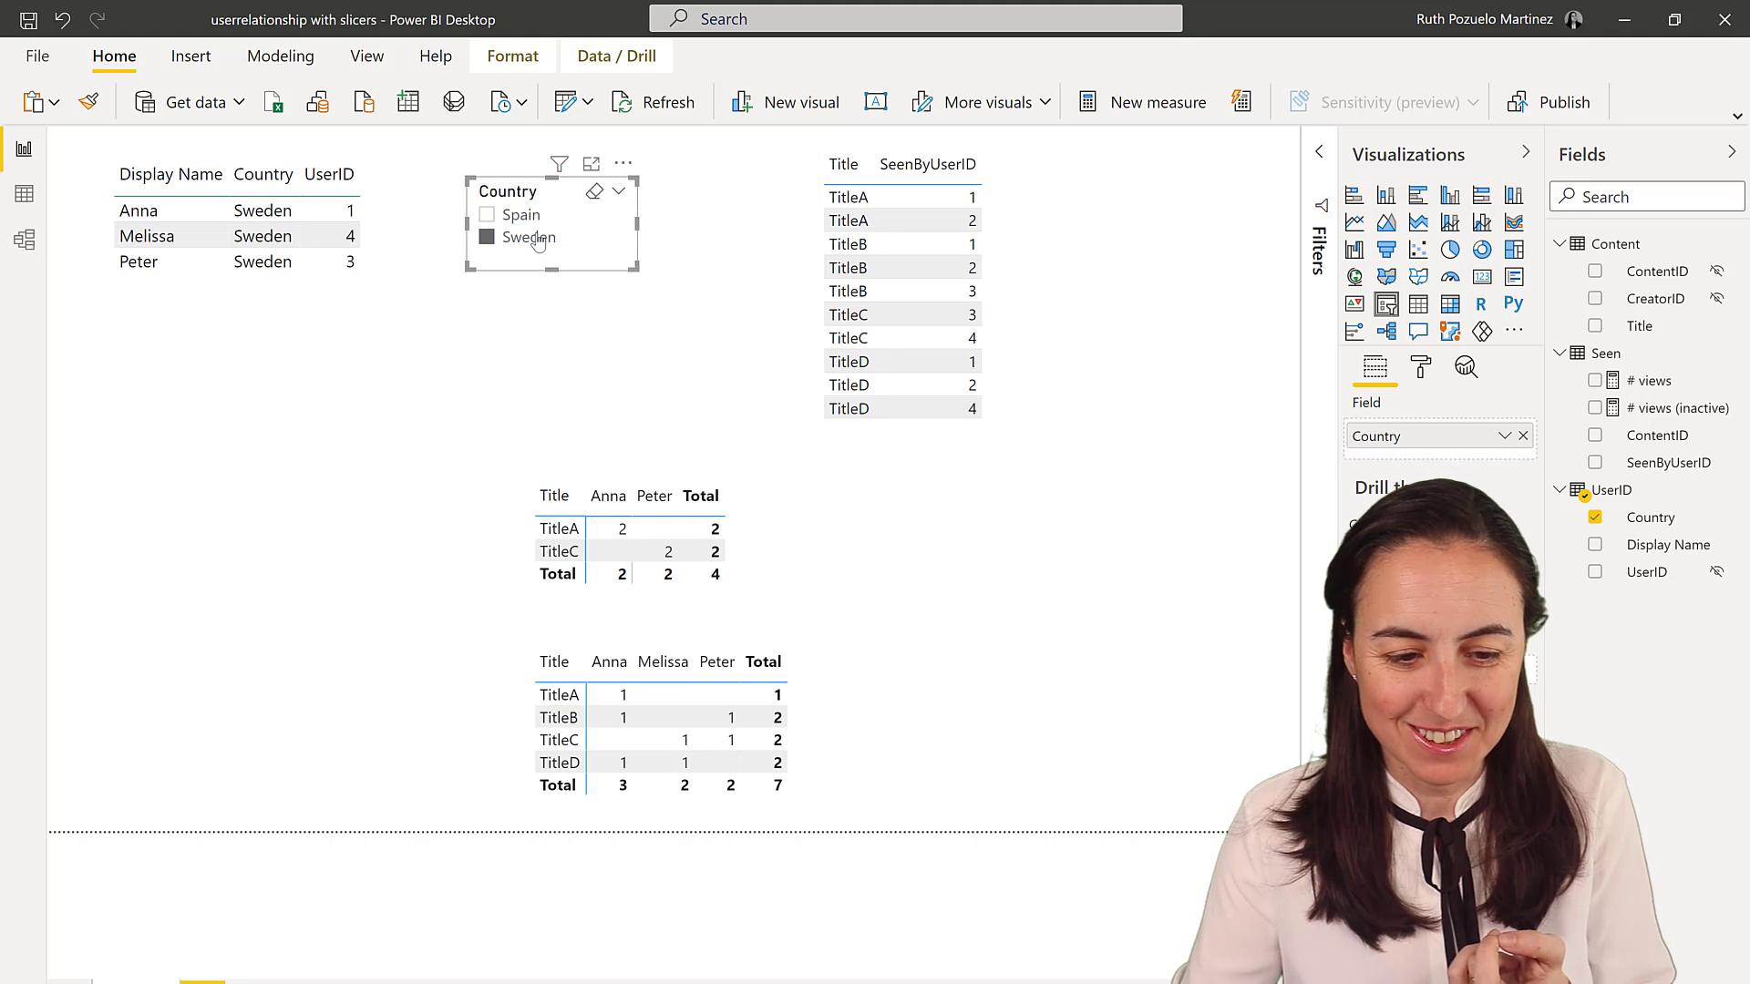